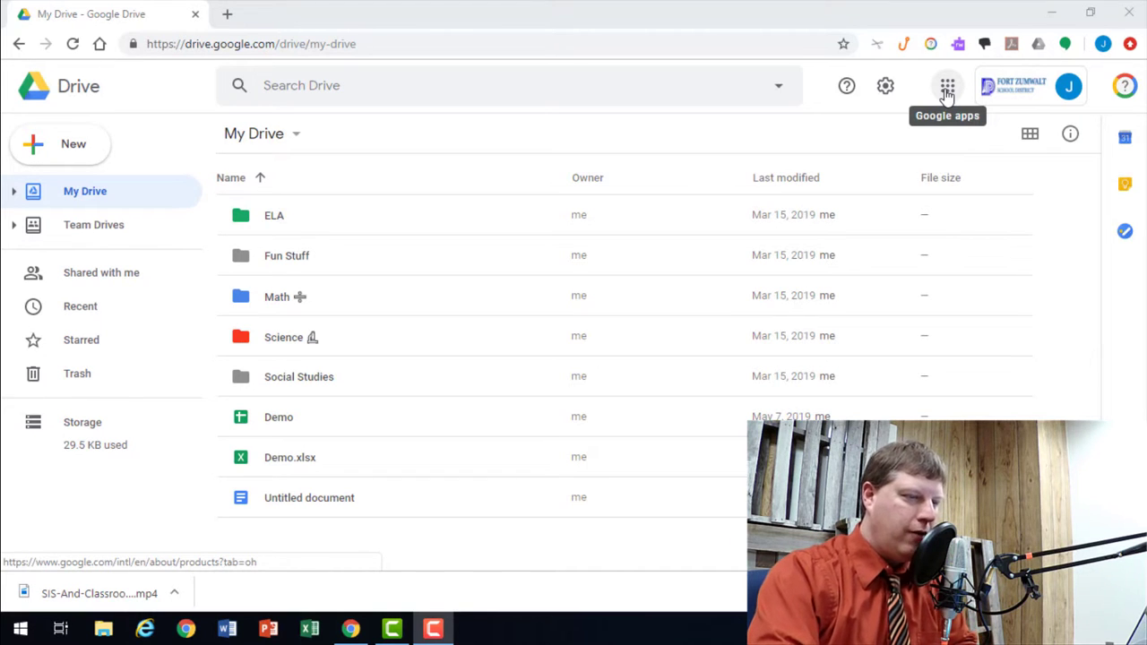
# Step: Open Google Sites from the Google apps grid, then close that tab
pyautogui.click(947, 89)
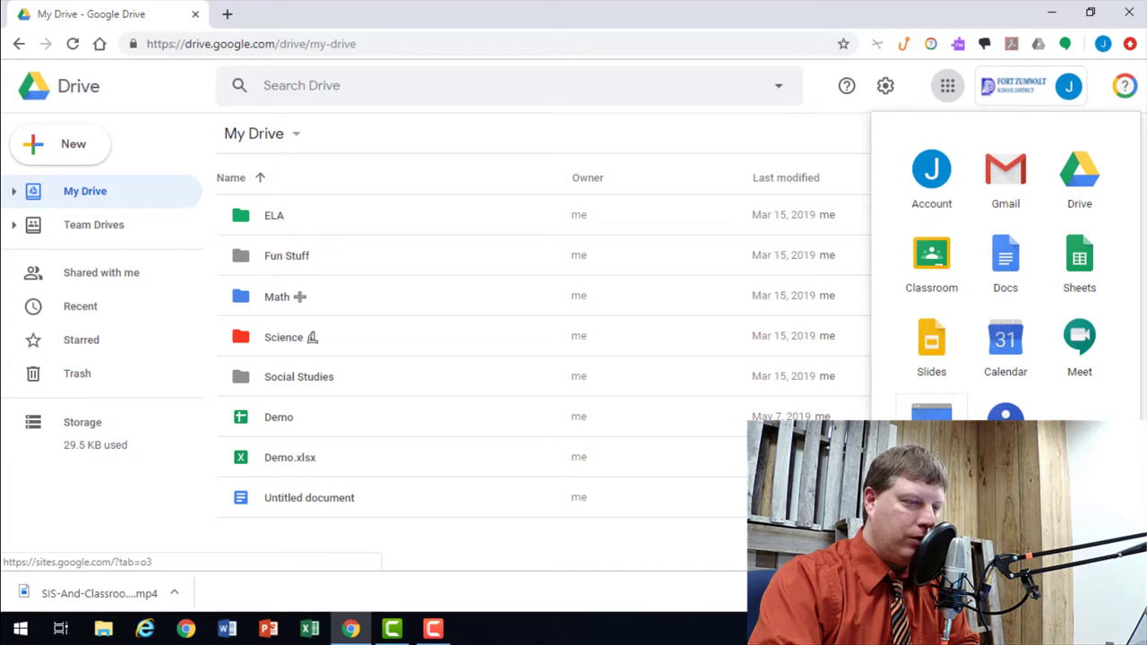
pyautogui.click(931, 428)
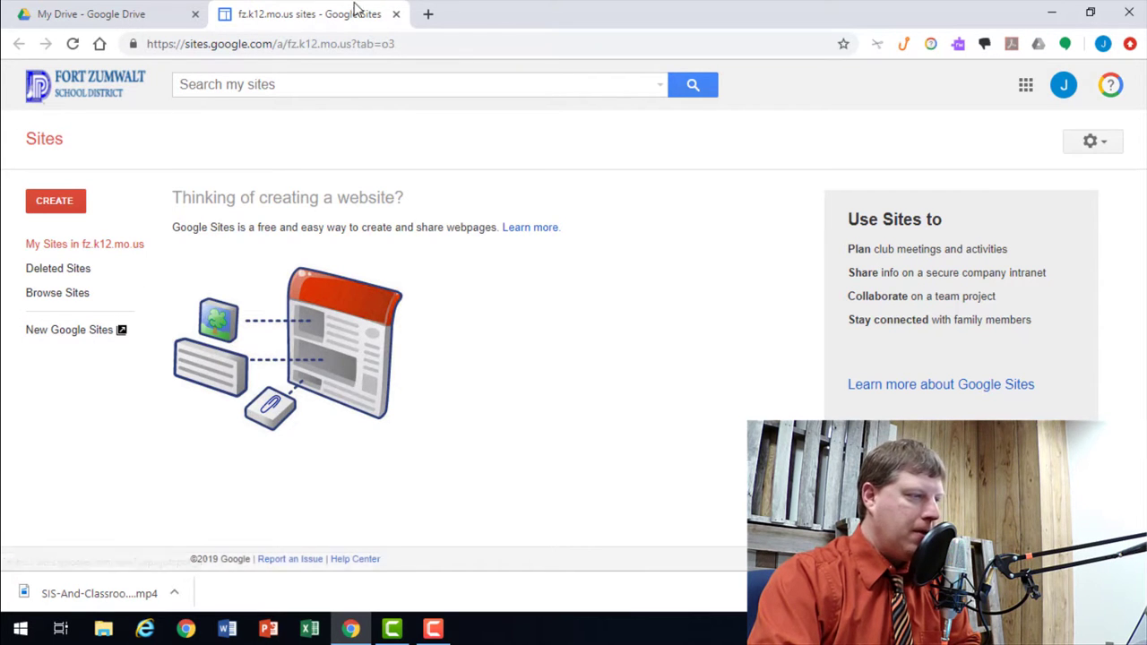
pyautogui.click(393, 15)
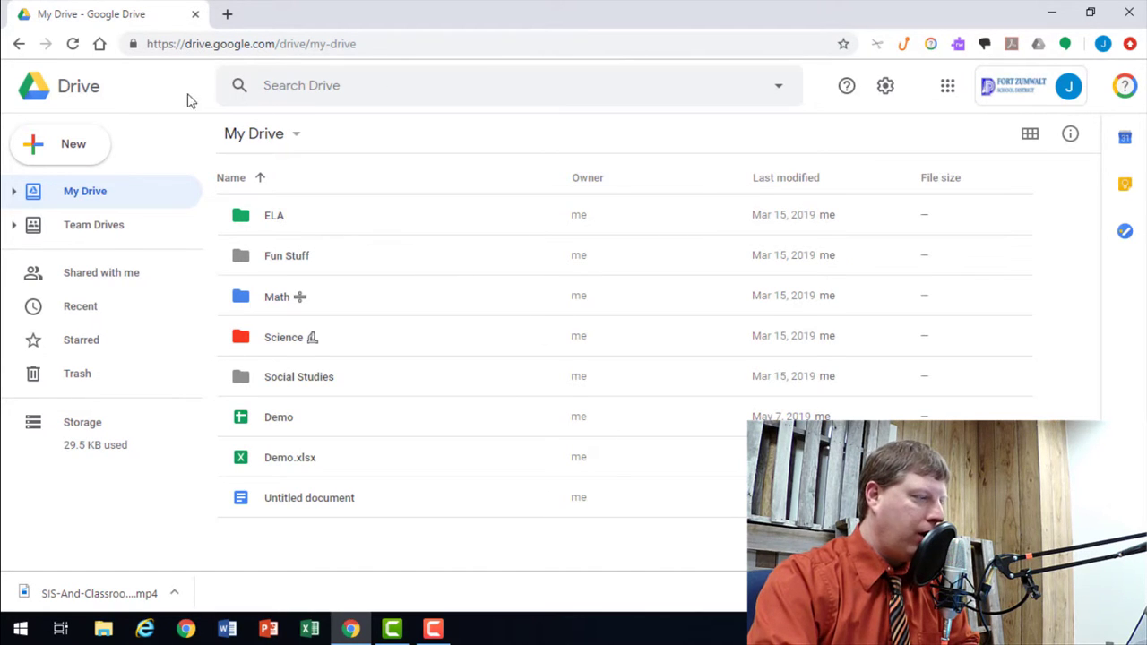
# Step: Create a new Google Site from Drive's New > More menu
pyautogui.click(71, 142)
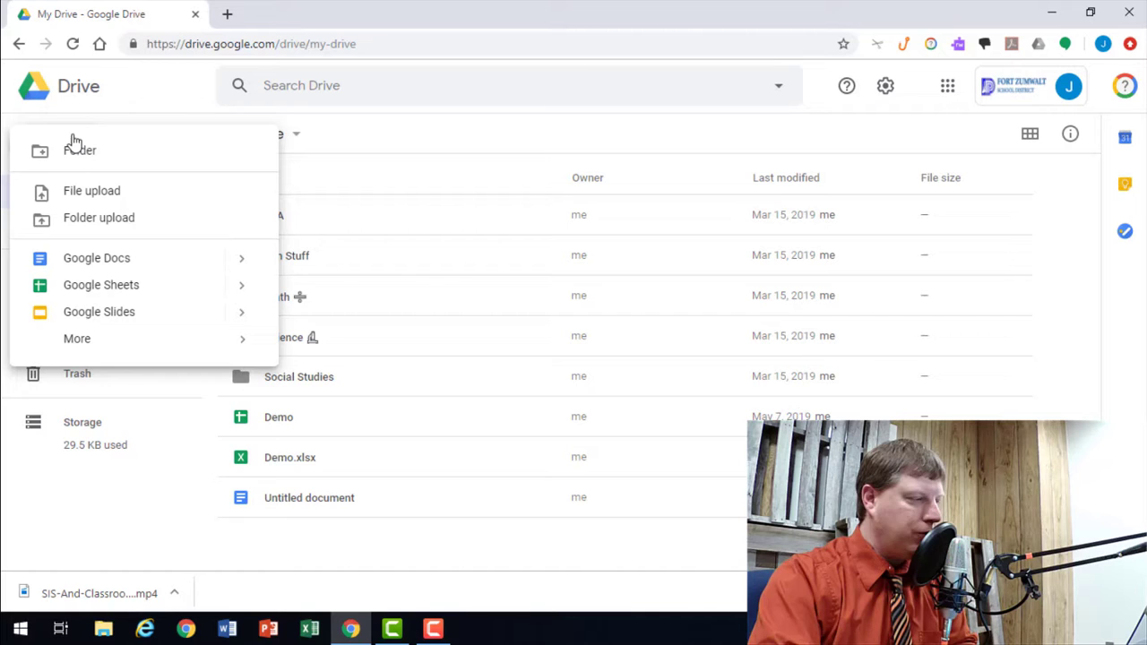
pyautogui.click(79, 348)
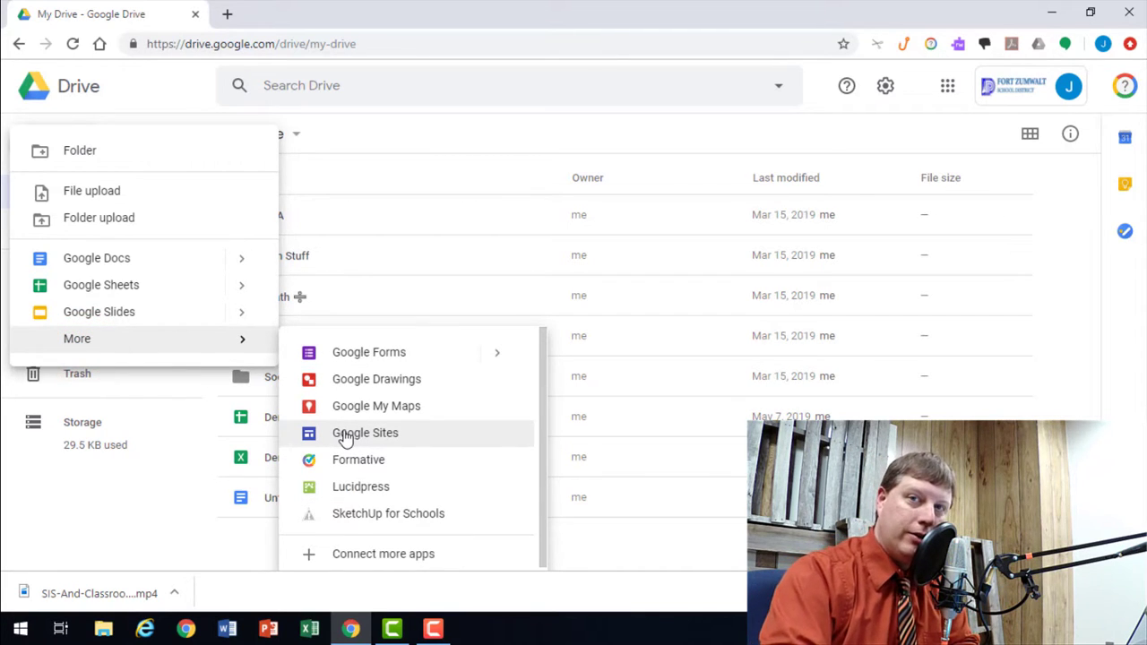
pyautogui.click(346, 434)
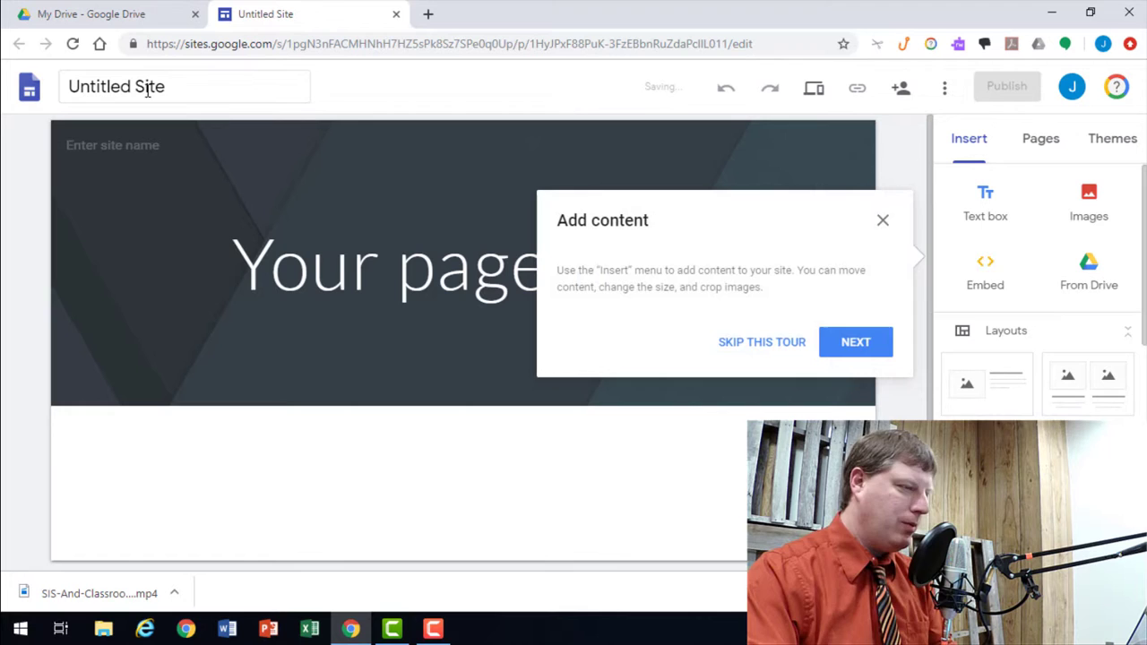
# Step: Rename the Untitled Site to 'Demo Web Site'
pyautogui.click(886, 223)
pyautogui.click(175, 85)
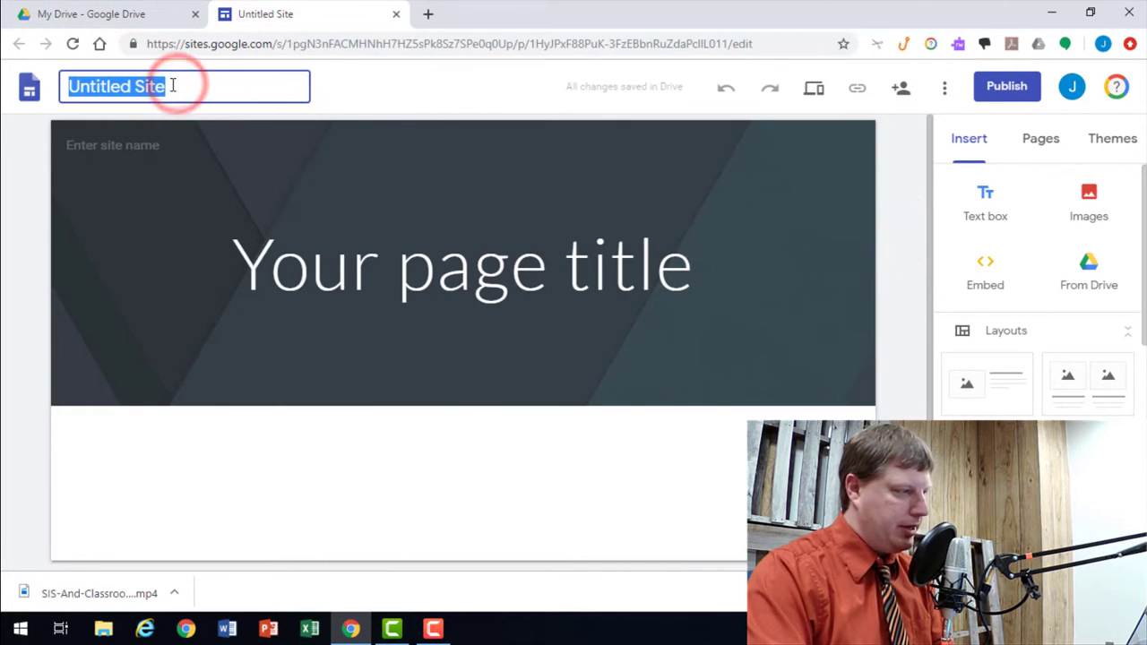
pyautogui.write('Demo Web')
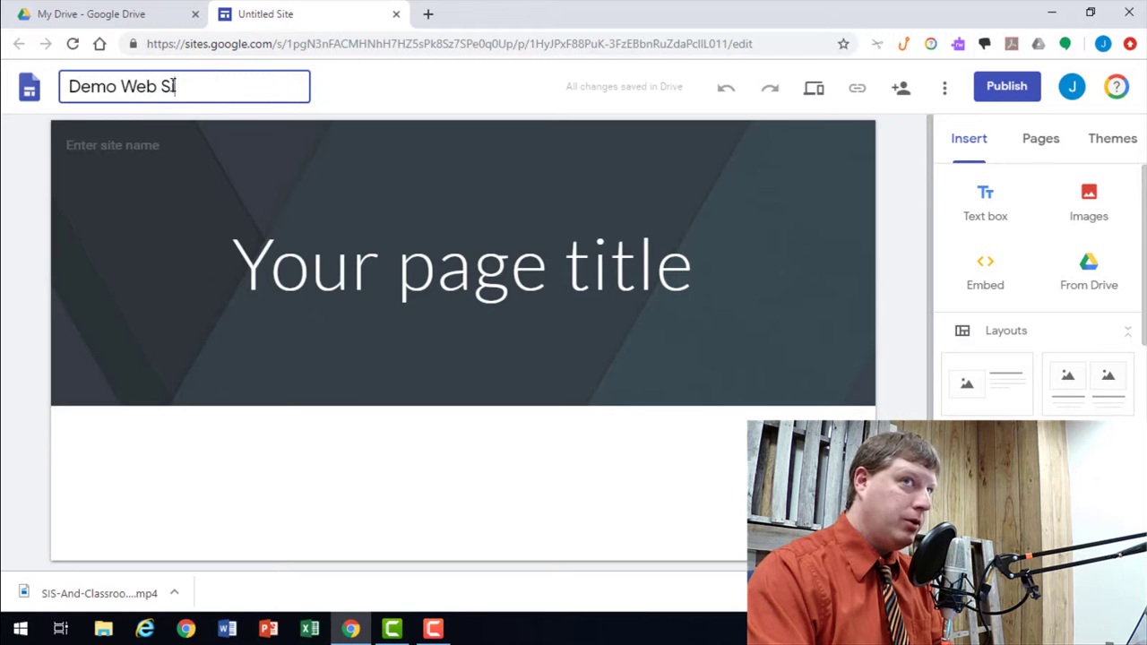
pyautogui.click(123, 143)
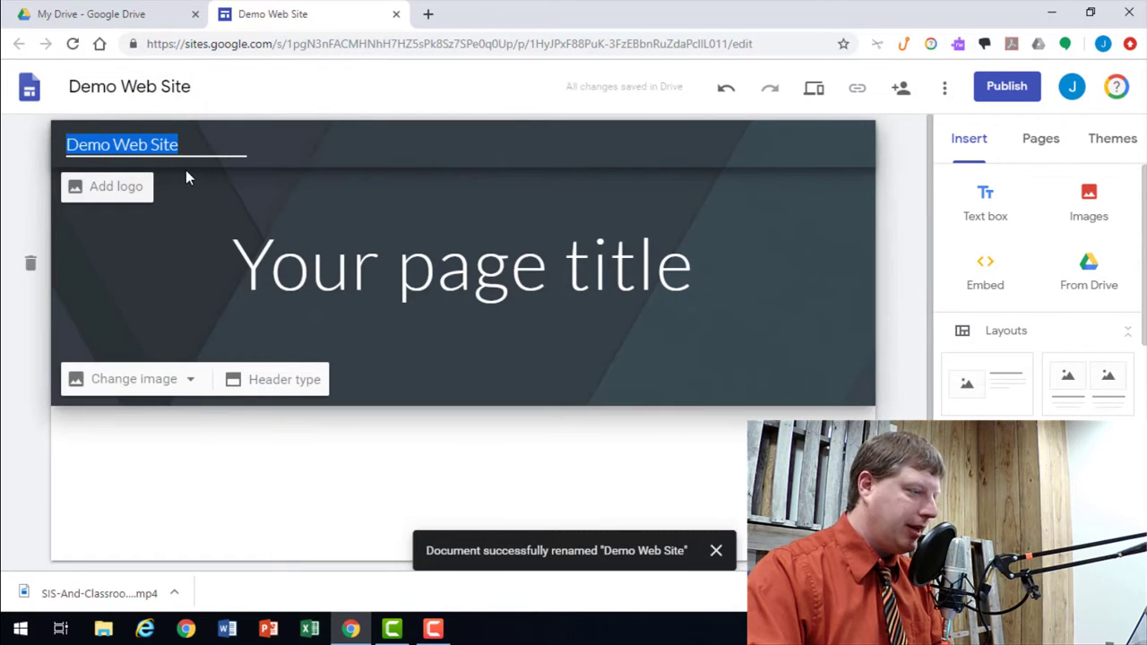
# Step: Replace the 'Your page title' header text with 'Demo Web Site'
pyautogui.click(391, 266)
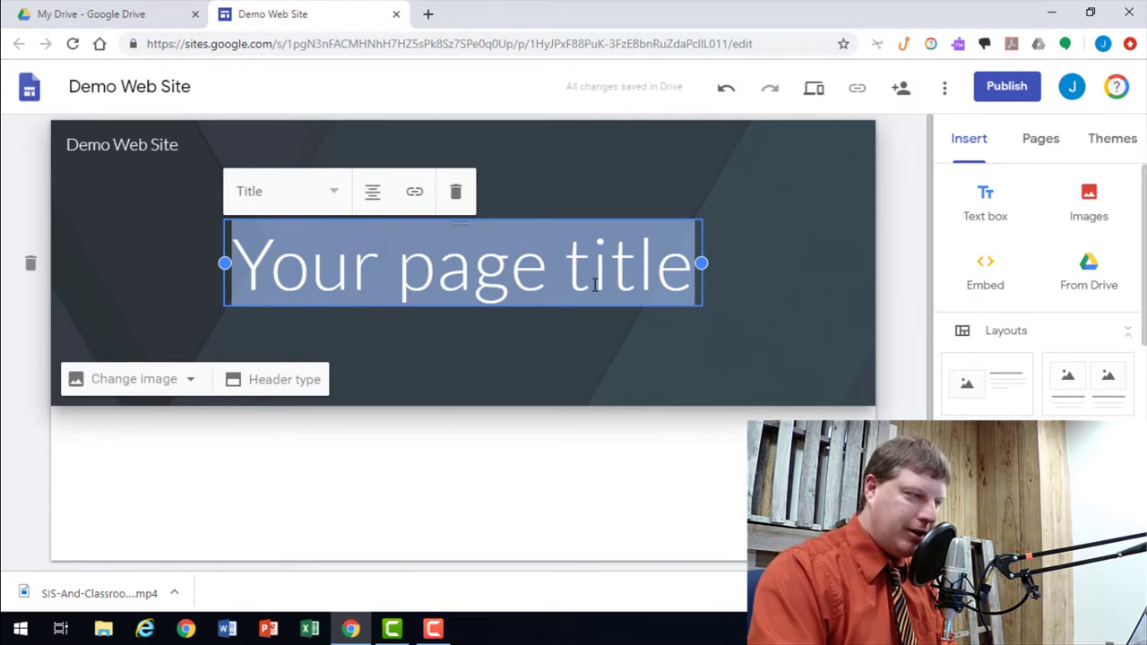
pyautogui.write('Demo o')
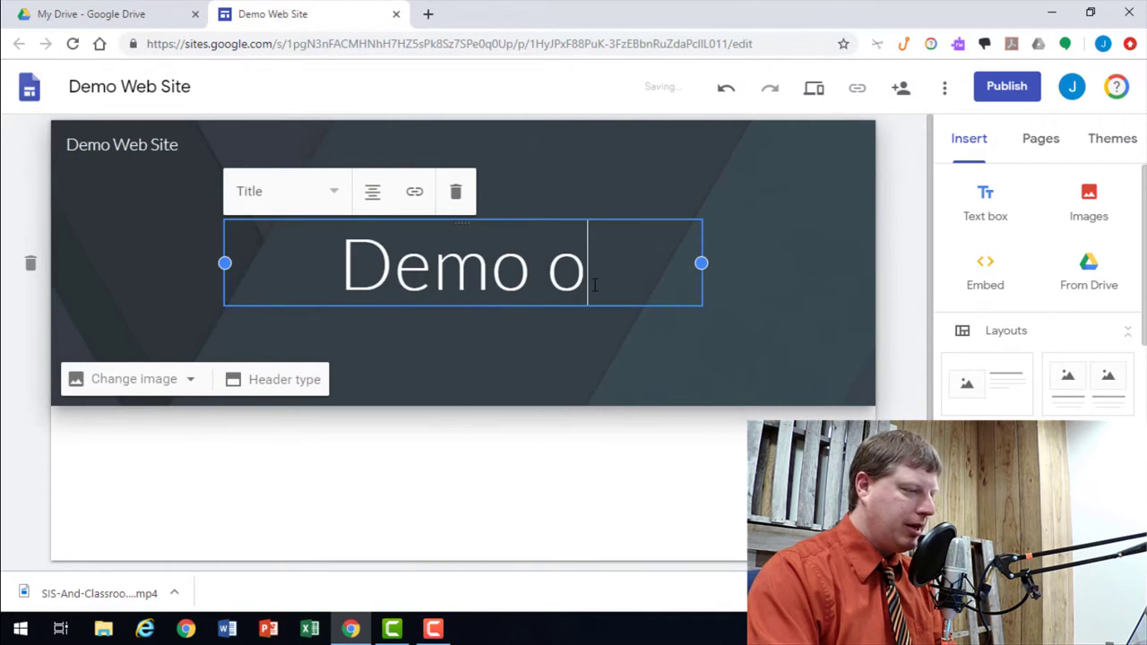
pyautogui.press('BackSpace')
pyautogui.write('Web Site')
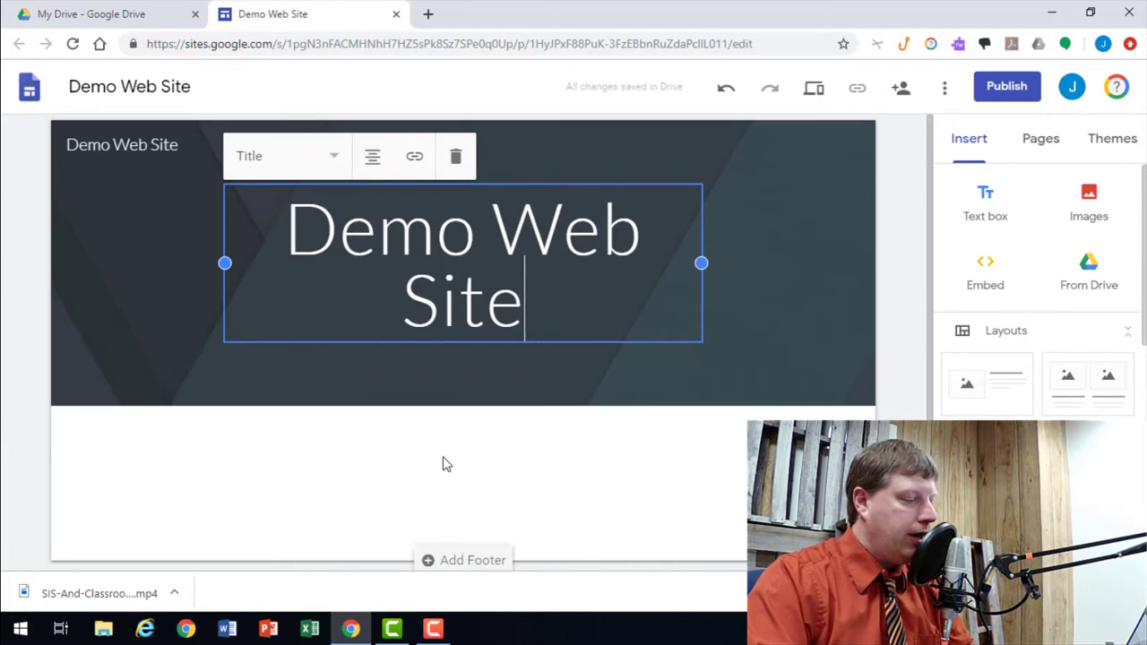
pyautogui.click(403, 460)
pyautogui.rightClick(403, 460)
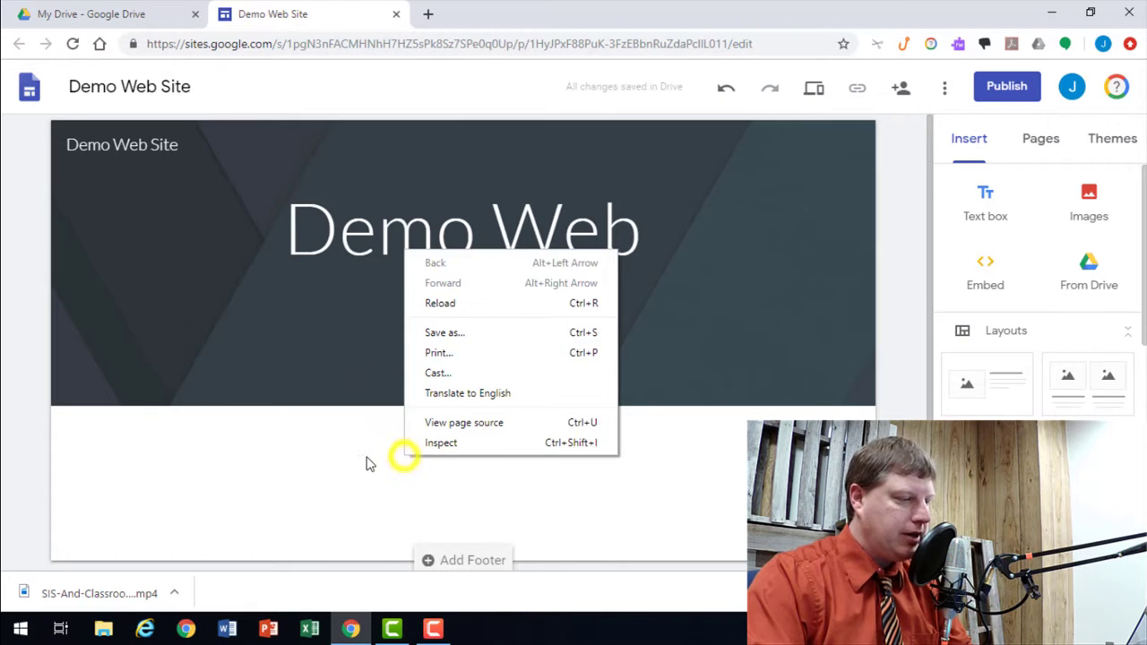
pyautogui.click(362, 456)
# Step: Add a text box below the header reading 'Welcome to my website'
pyautogui.click(994, 204)
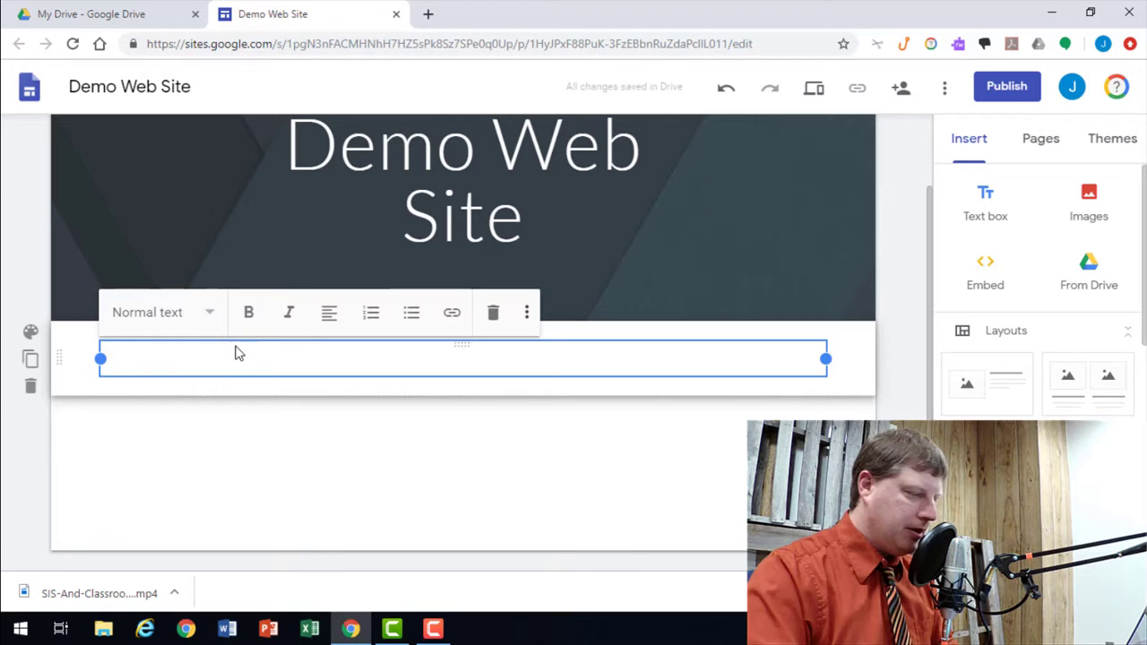
pyautogui.write('Welcome')
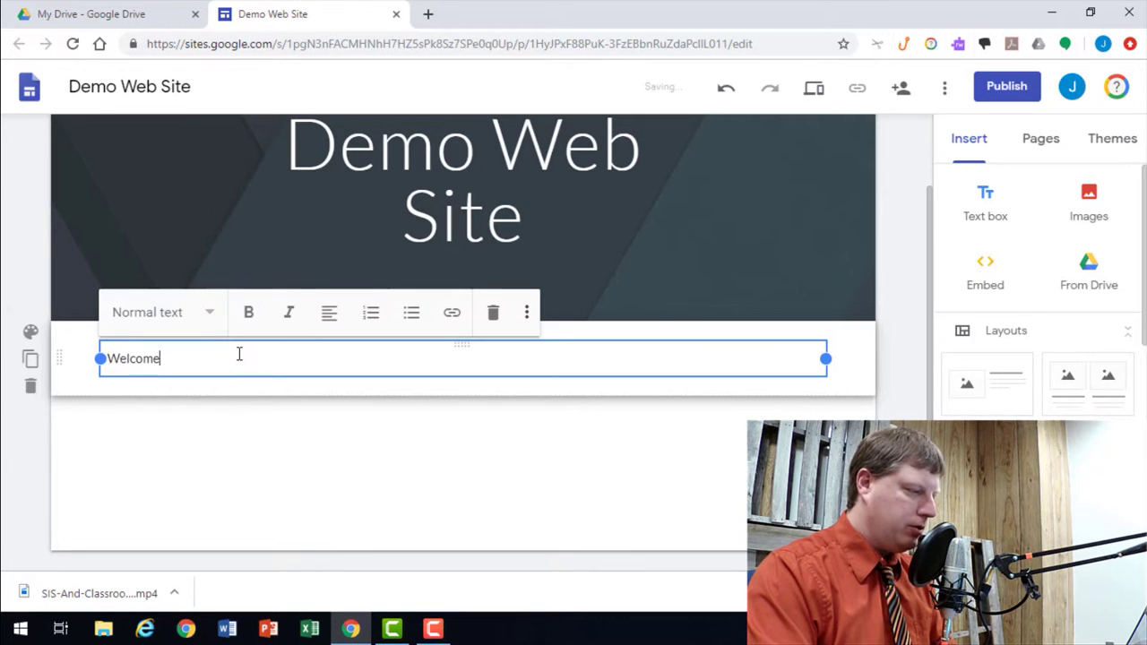
pyautogui.write(' to my website')
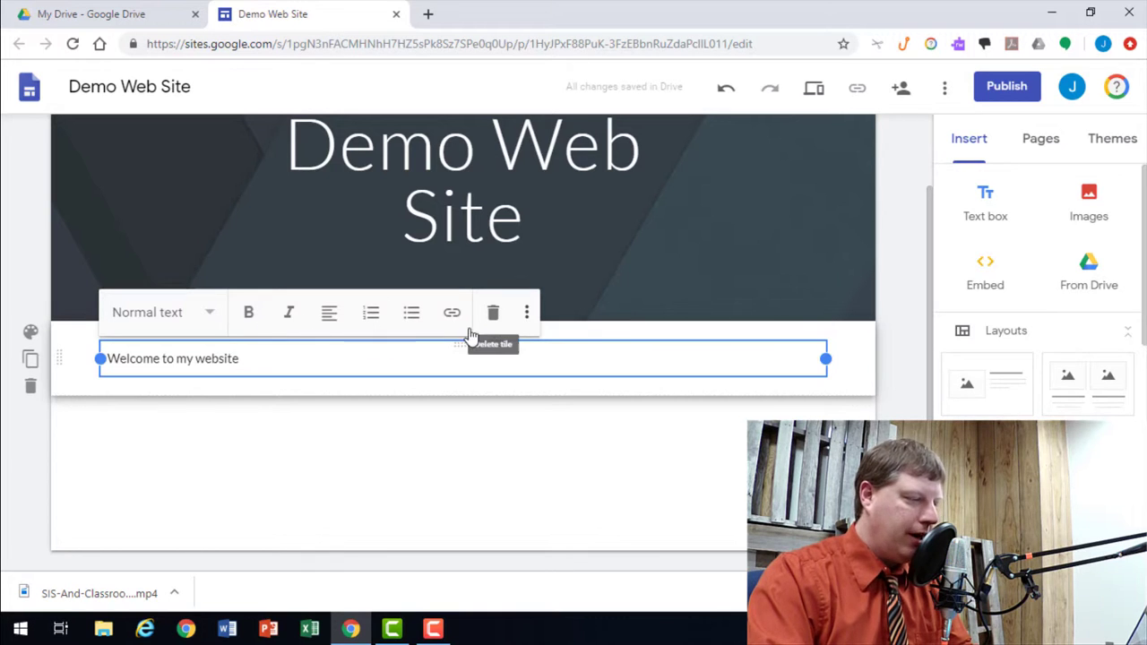
pyautogui.tripleClick(264, 361)
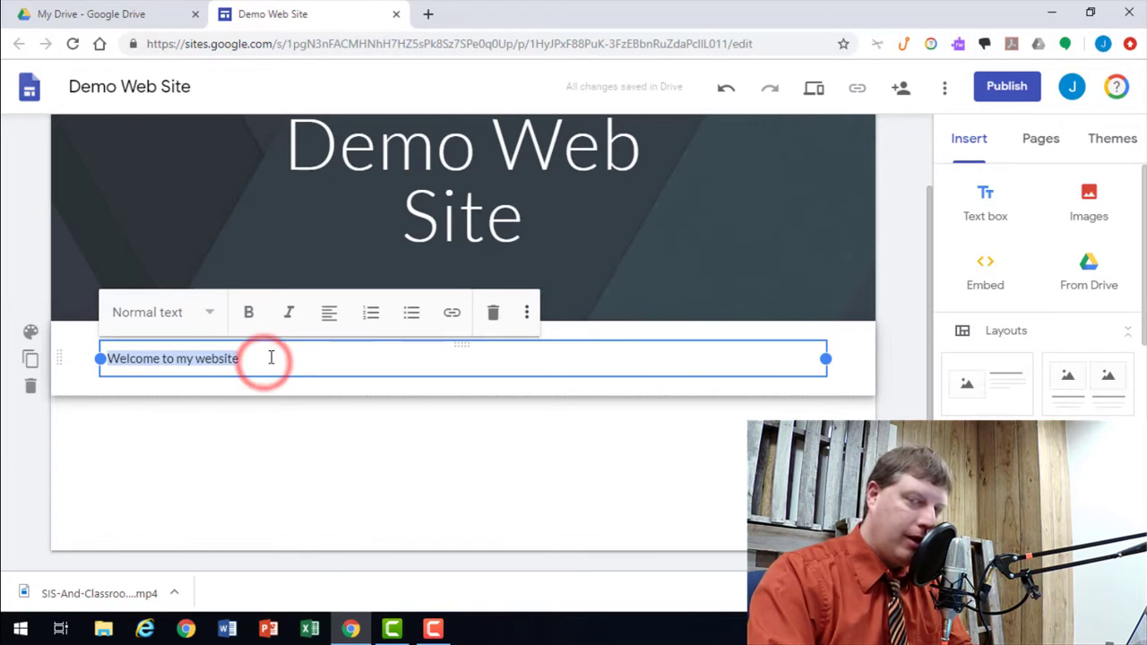
pyautogui.click(299, 363)
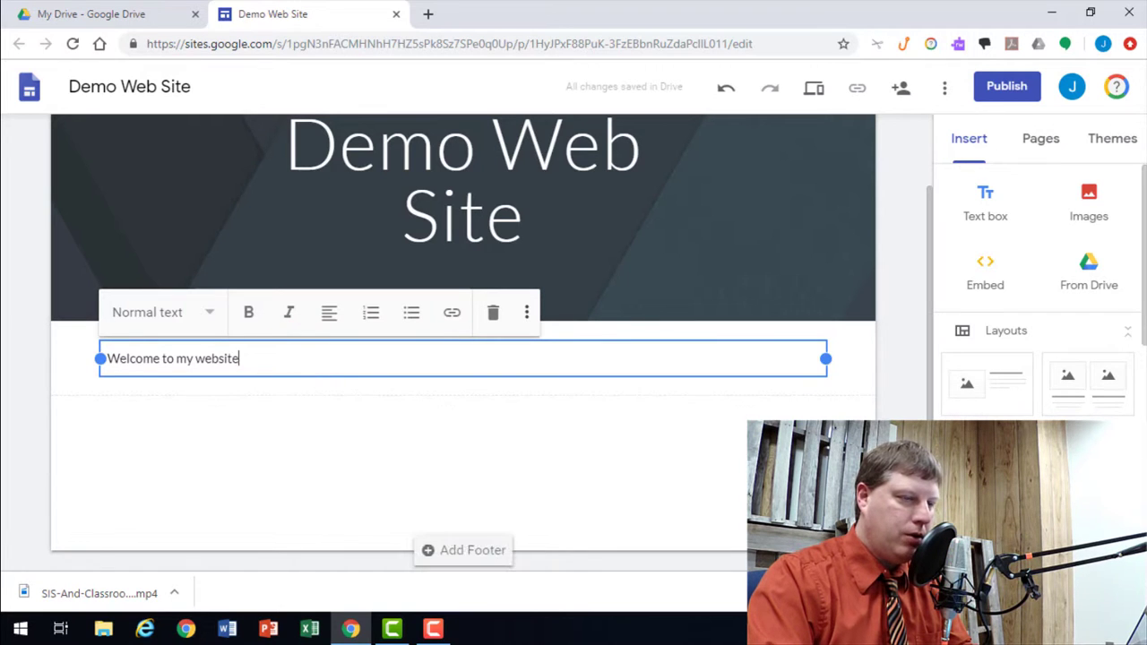
# Step: Try uploading an image from the Pictures folders, then cancel the upload
pyautogui.click(1086, 200)
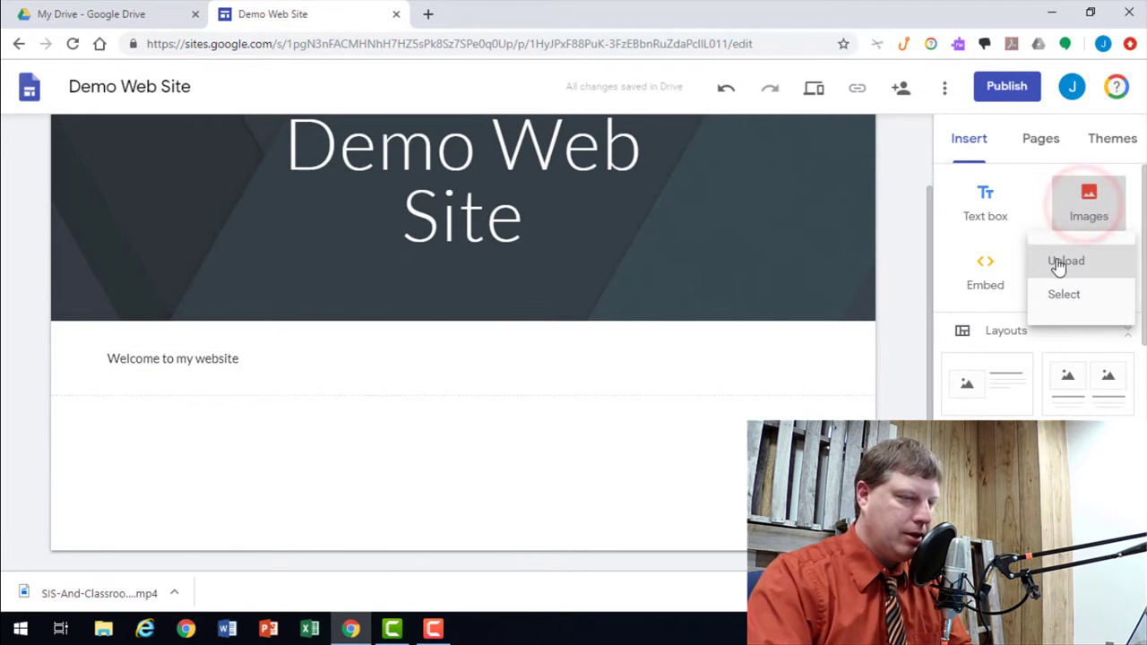
pyautogui.click(1063, 265)
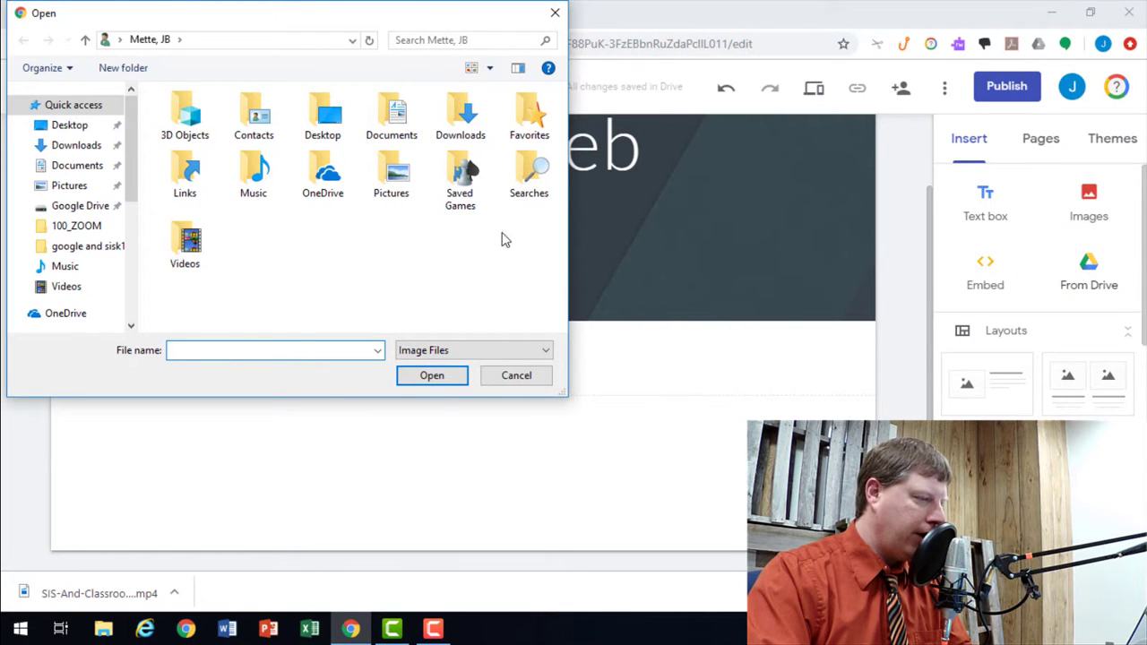
pyautogui.doubleClick(408, 179)
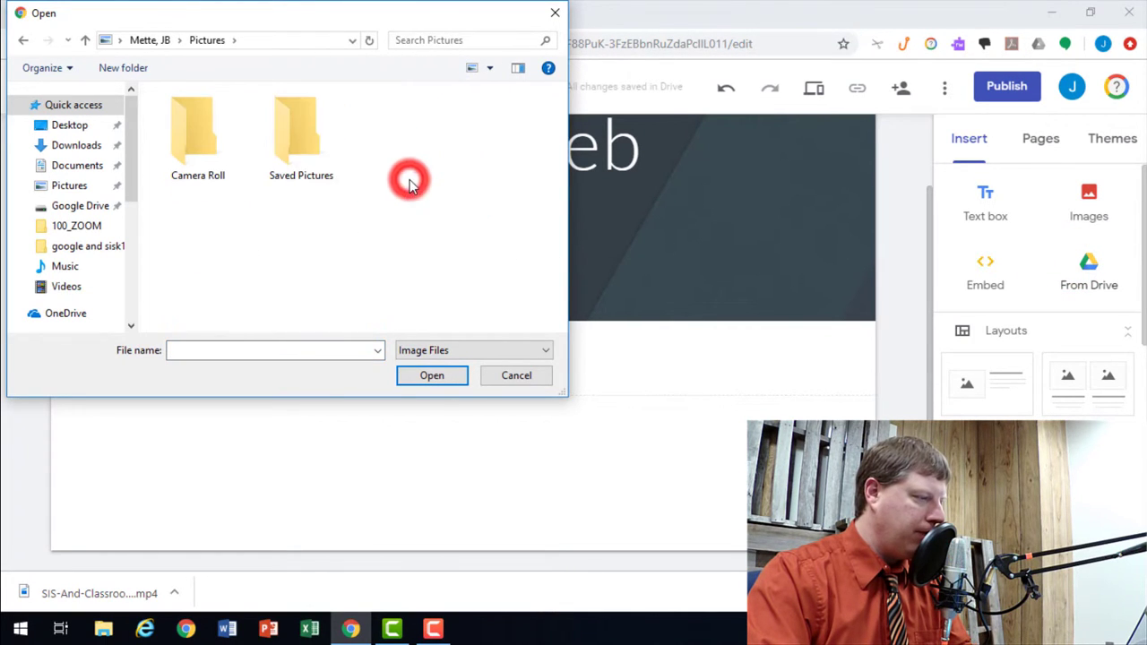
pyautogui.doubleClick(280, 137)
pyautogui.click(20, 43)
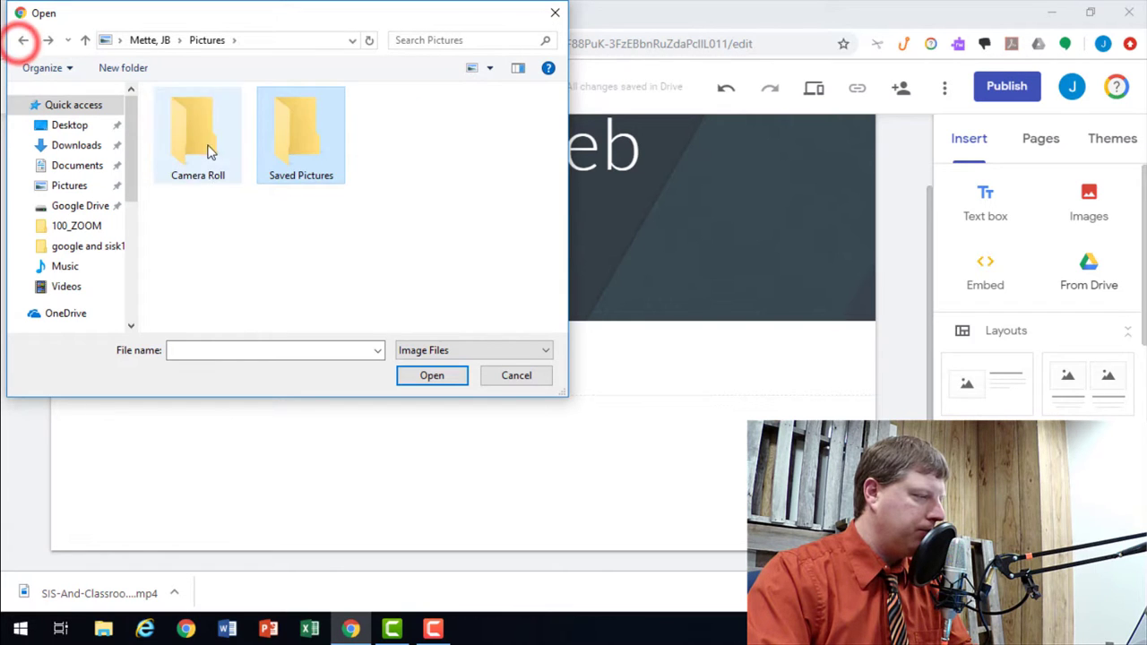
pyautogui.doubleClick(205, 142)
pyautogui.click(509, 384)
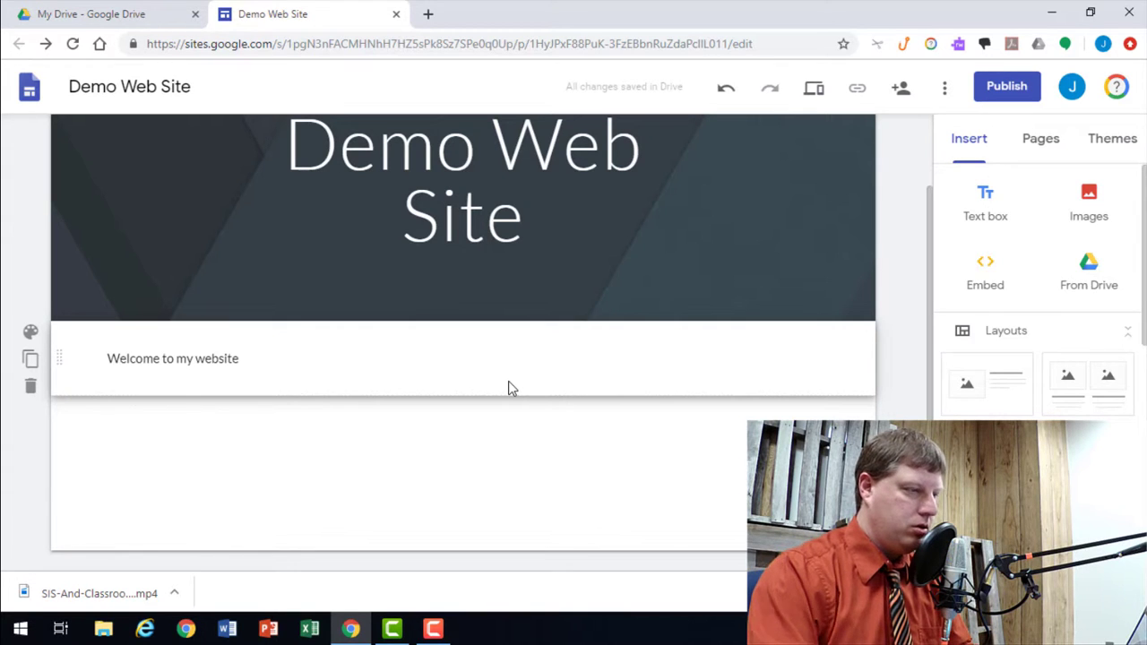
# Step: Open the quick insert wheel below the welcome text and choose Images
pyautogui.click(1085, 199)
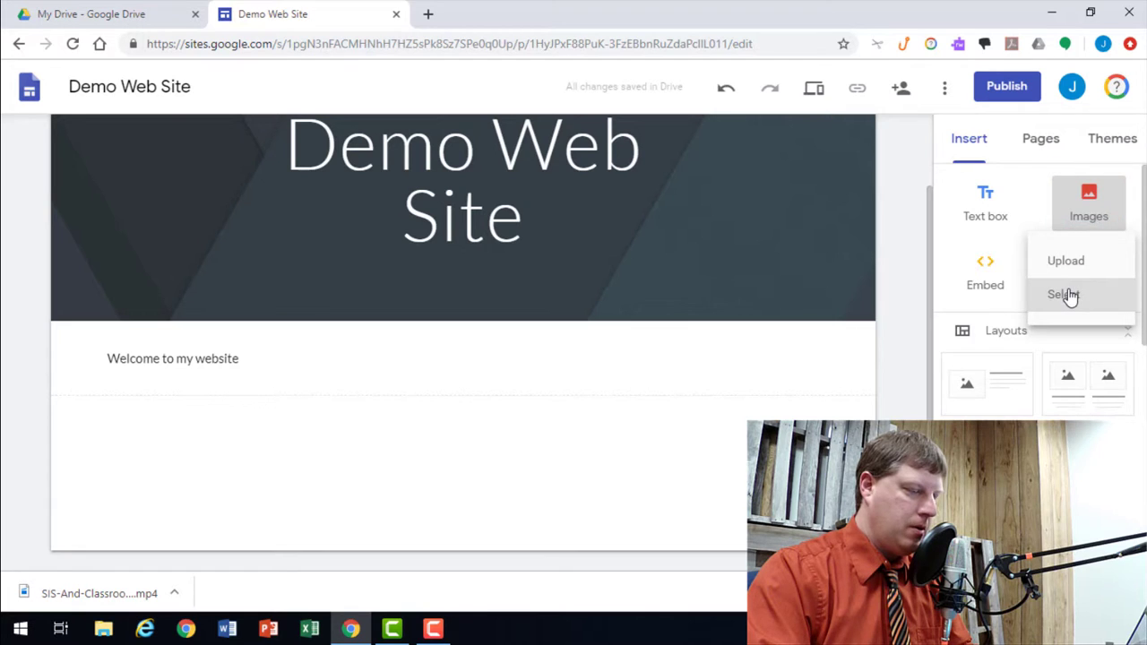
pyautogui.click(553, 380)
pyautogui.click(328, 426)
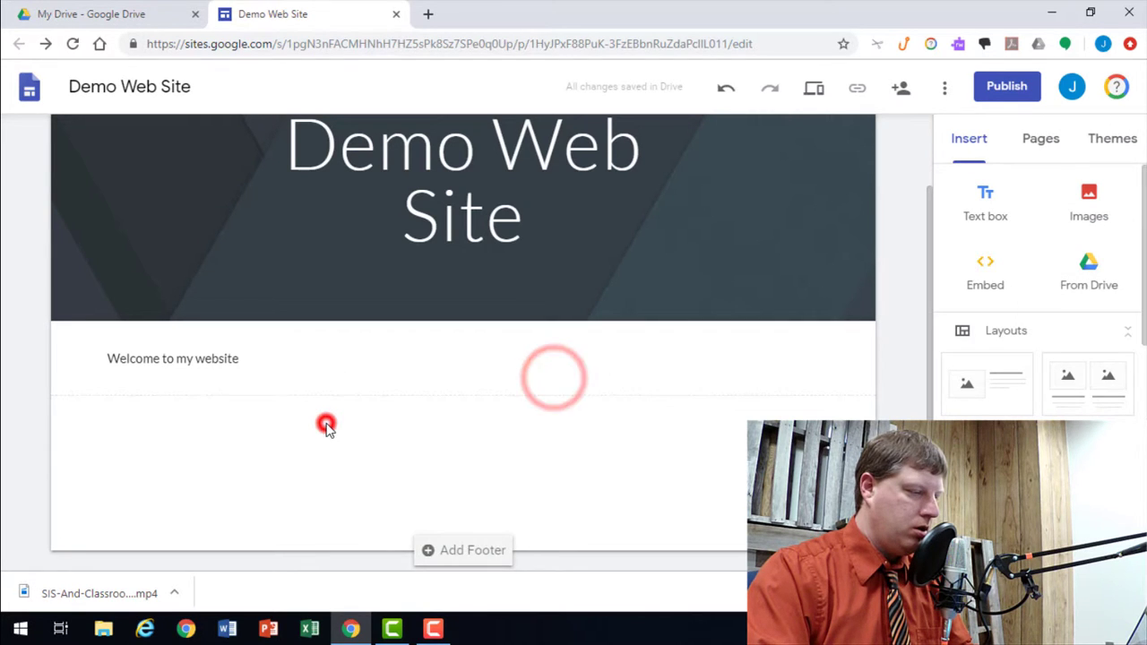
pyautogui.click(331, 425)
pyautogui.click(588, 454)
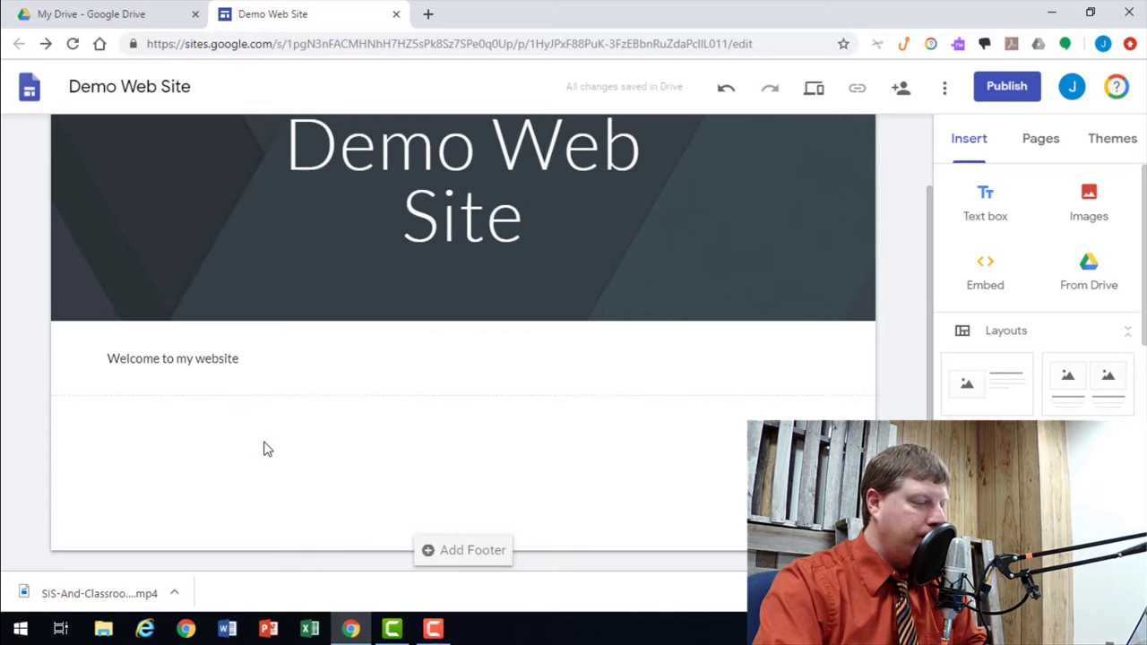
pyautogui.doubleClick(266, 448)
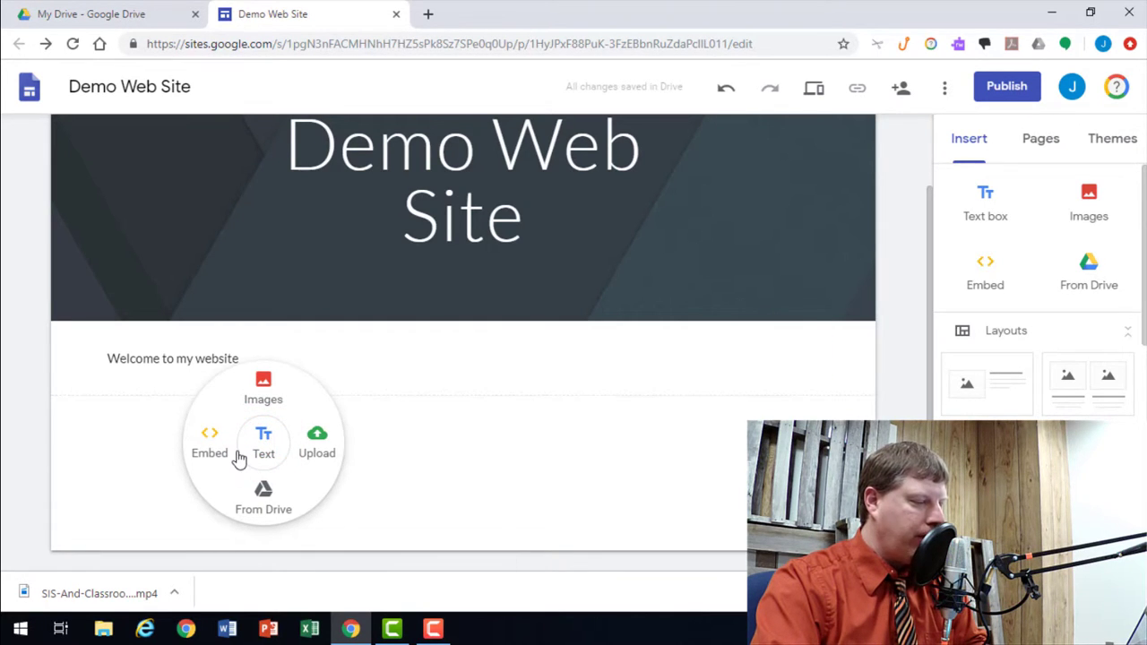
pyautogui.click(257, 396)
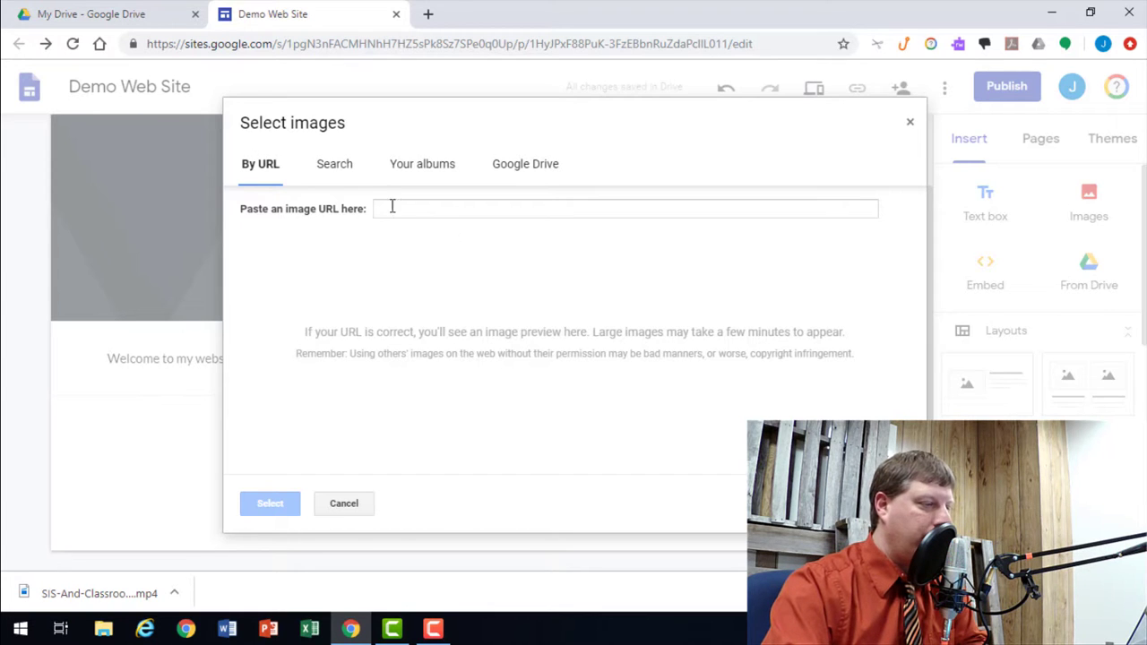
# Step: Look through the image picker's Search, Albums and Drive sources for a photo
pyautogui.click(344, 167)
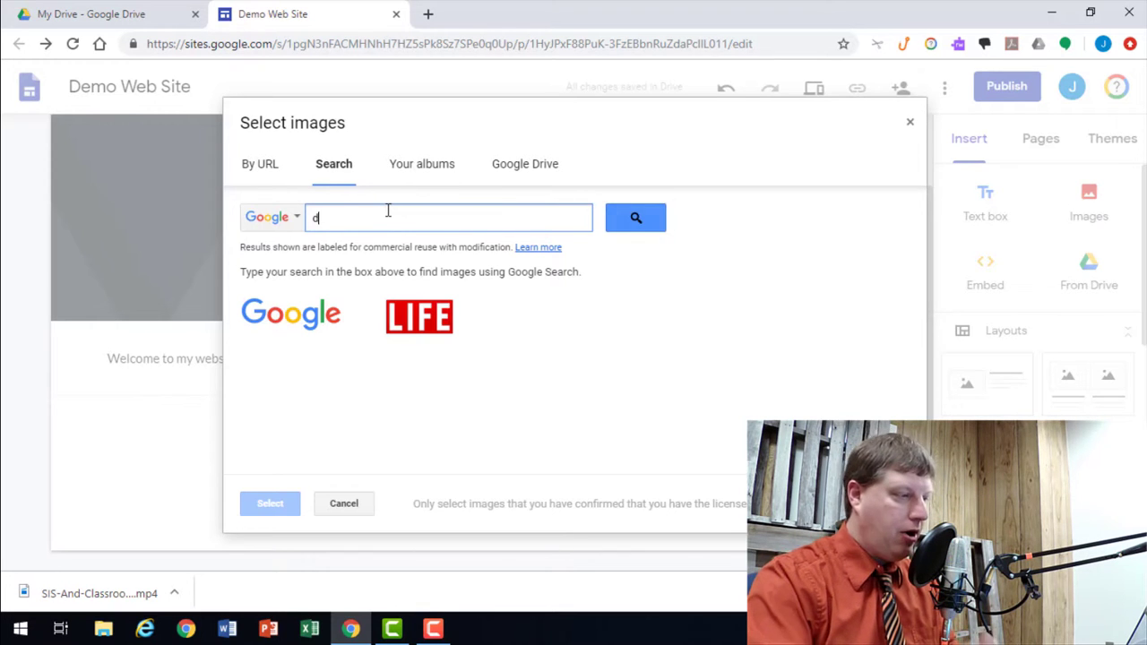
pyautogui.write('og')
pyautogui.press('Return')
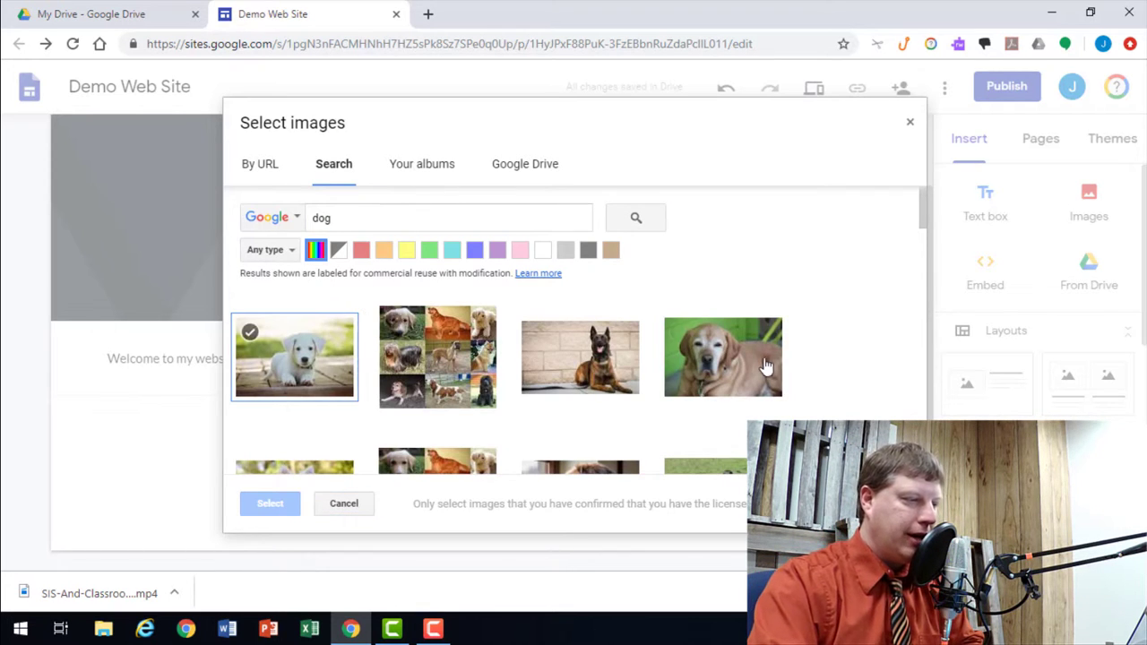
pyautogui.click(435, 165)
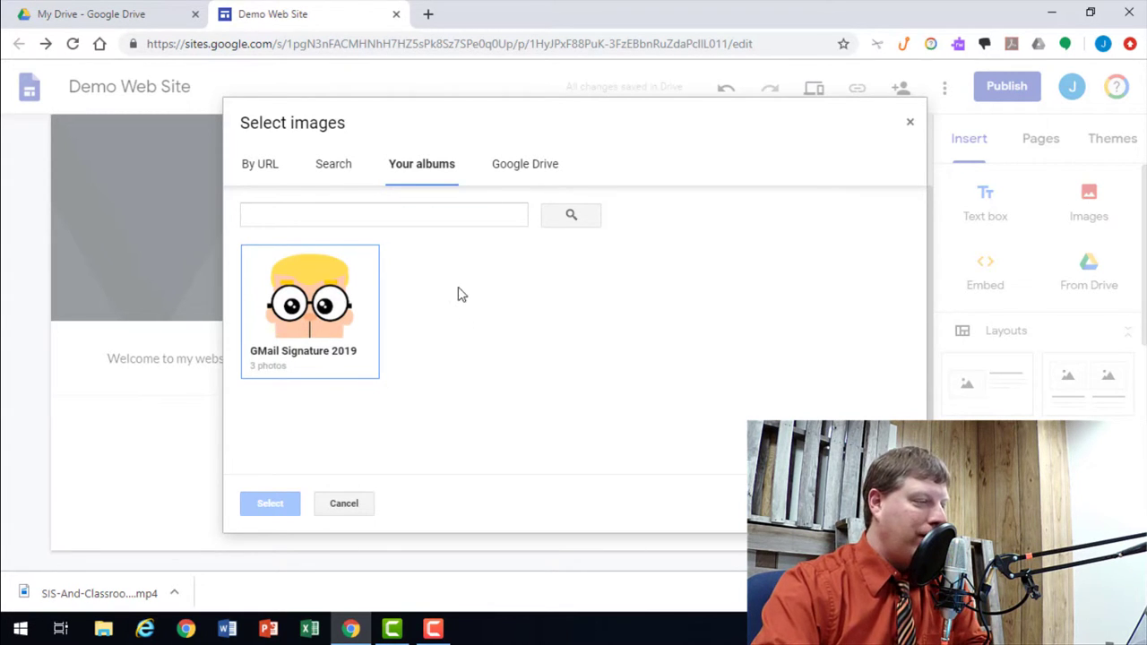
pyautogui.click(521, 166)
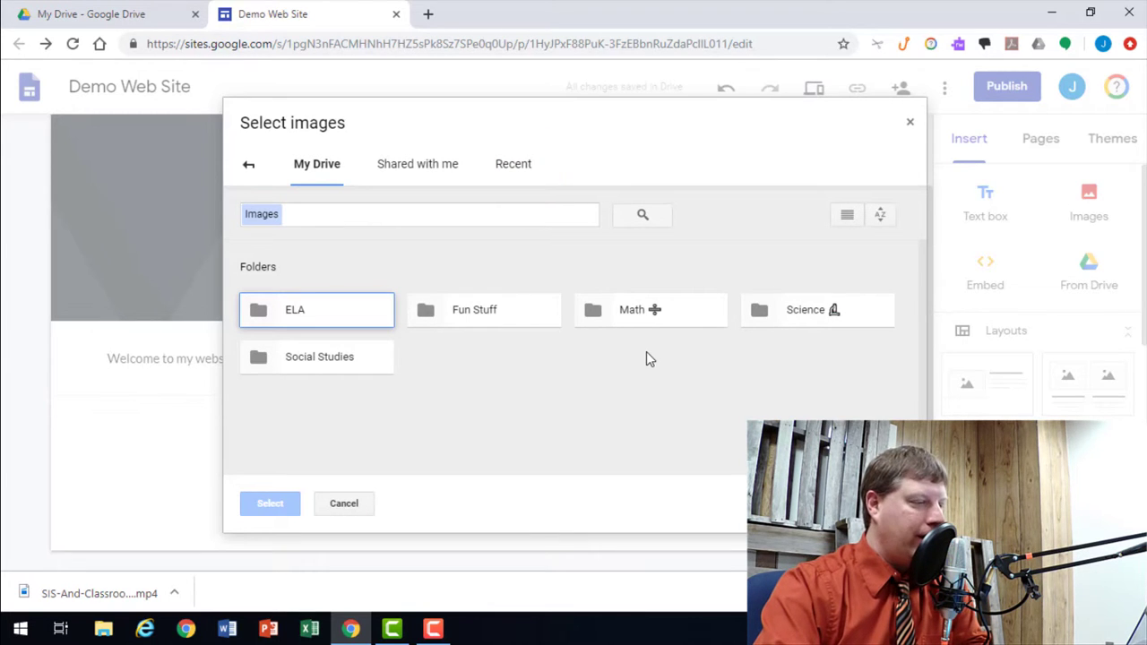
pyautogui.click(250, 167)
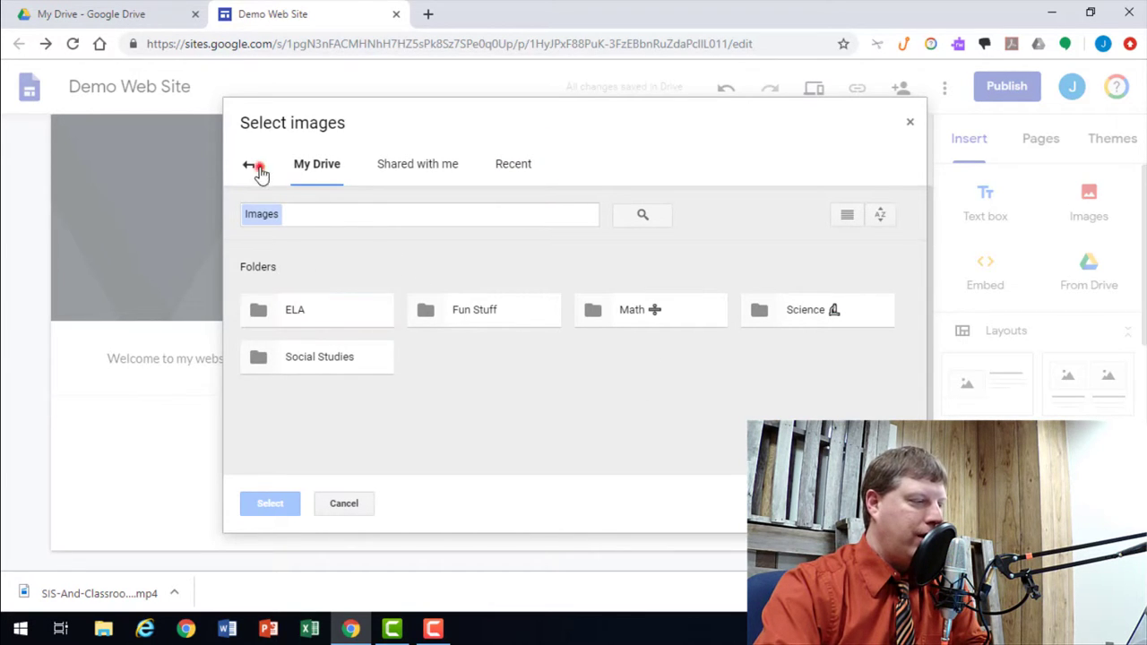
# Step: Search images for 'dog' and insert the white puppy photo
pyautogui.click(334, 167)
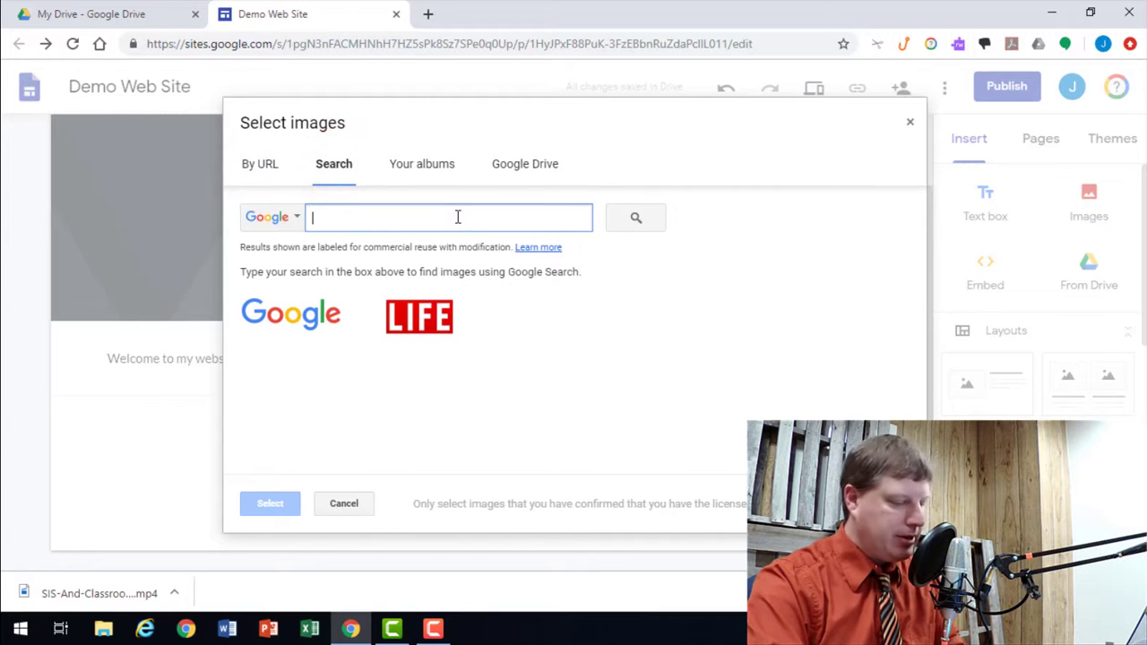
pyautogui.write('dog')
pyautogui.press('Return')
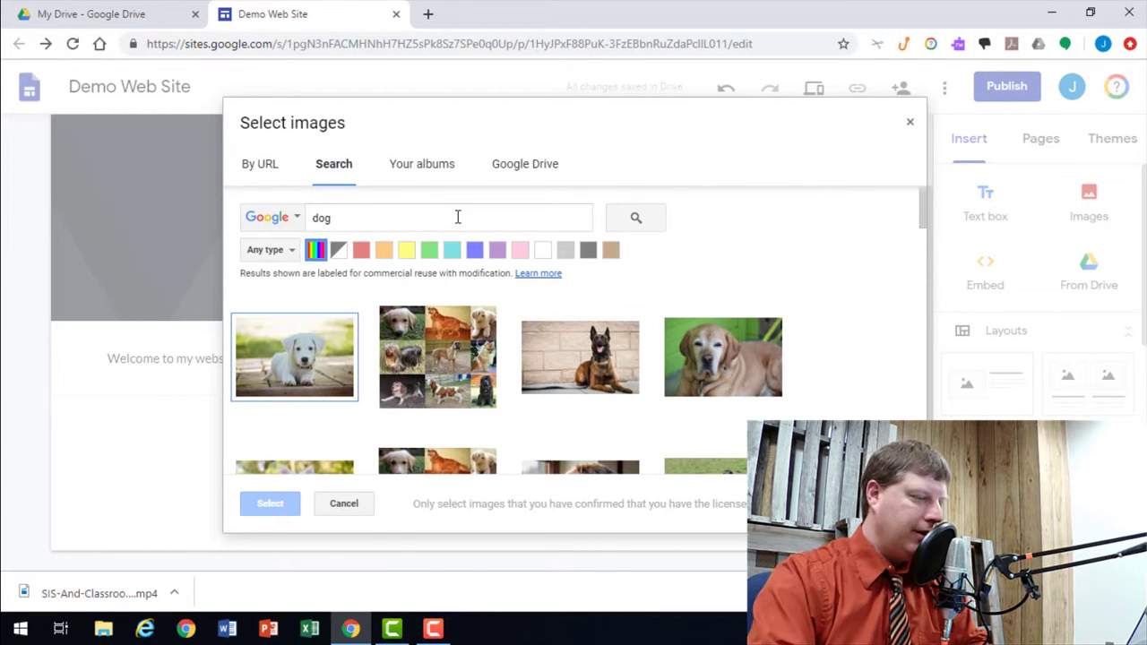
pyautogui.click(288, 356)
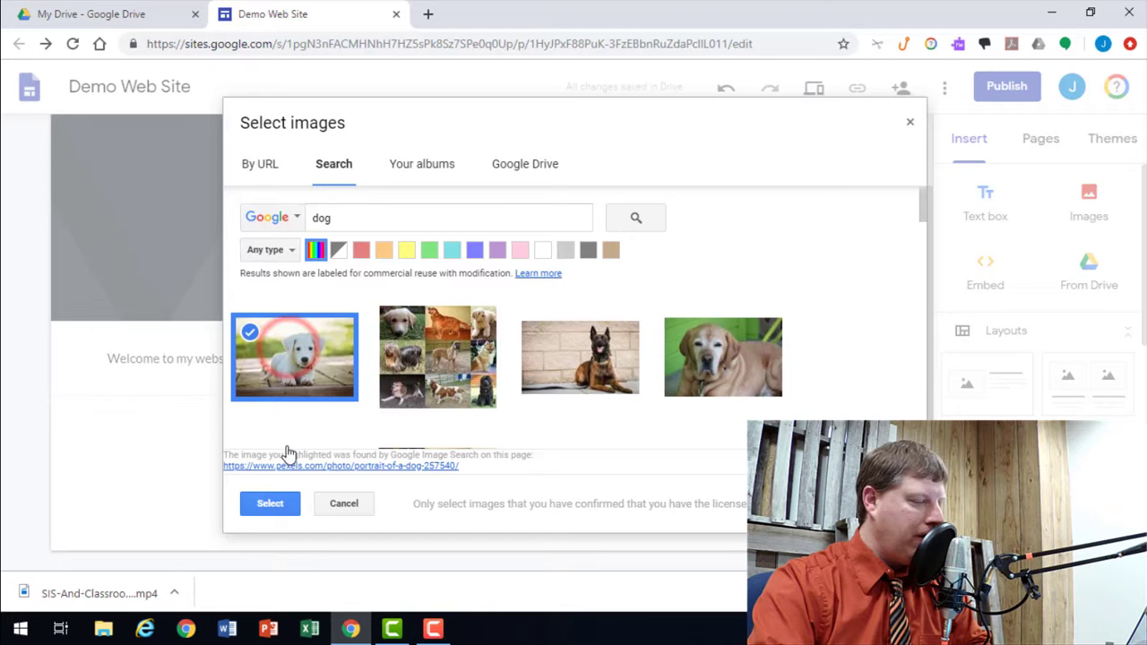
pyautogui.click(270, 502)
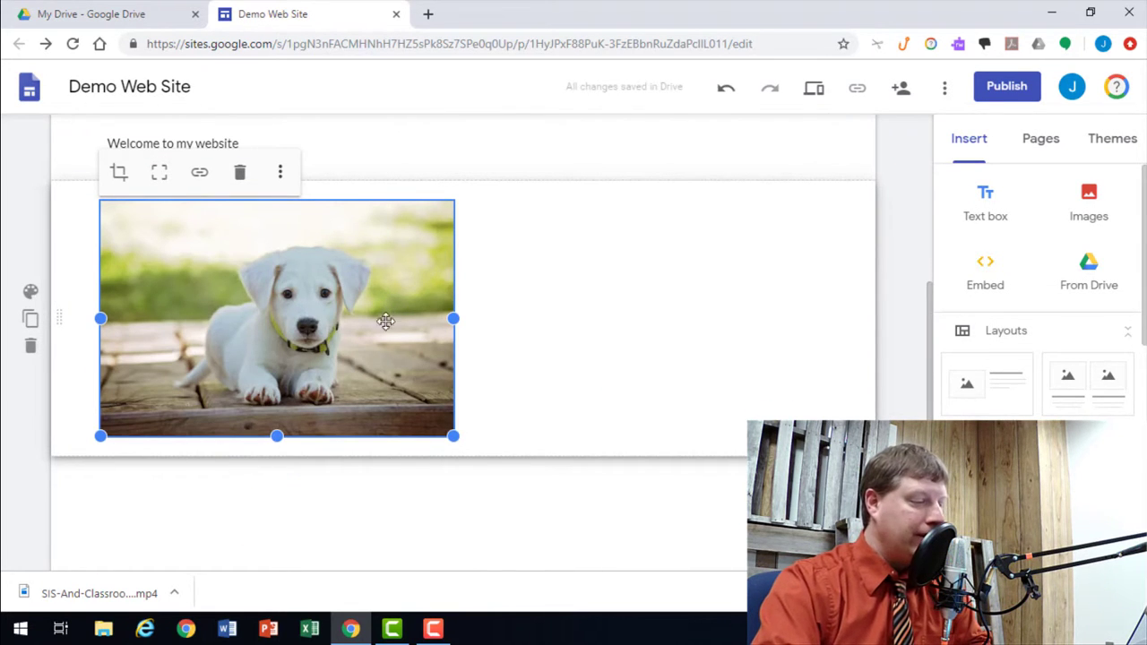
# Step: Shrink the puppy photo by its corner and drag it to the section's centre
pyautogui.moveTo(450, 434)
pyautogui.mouseDown()
pyautogui.moveTo(396, 375)
pyautogui.moveTo(406, 381)
pyautogui.moveTo(392, 384)
pyautogui.mouseUp()
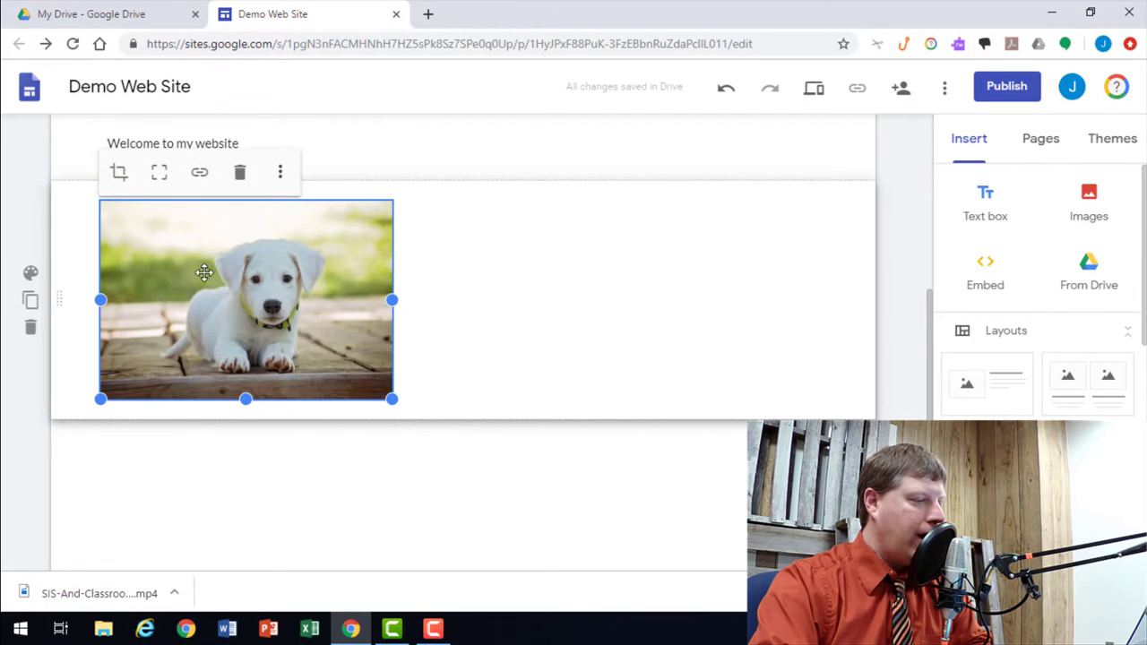
pyautogui.moveTo(205, 273); pyautogui.dragTo(465, 295)
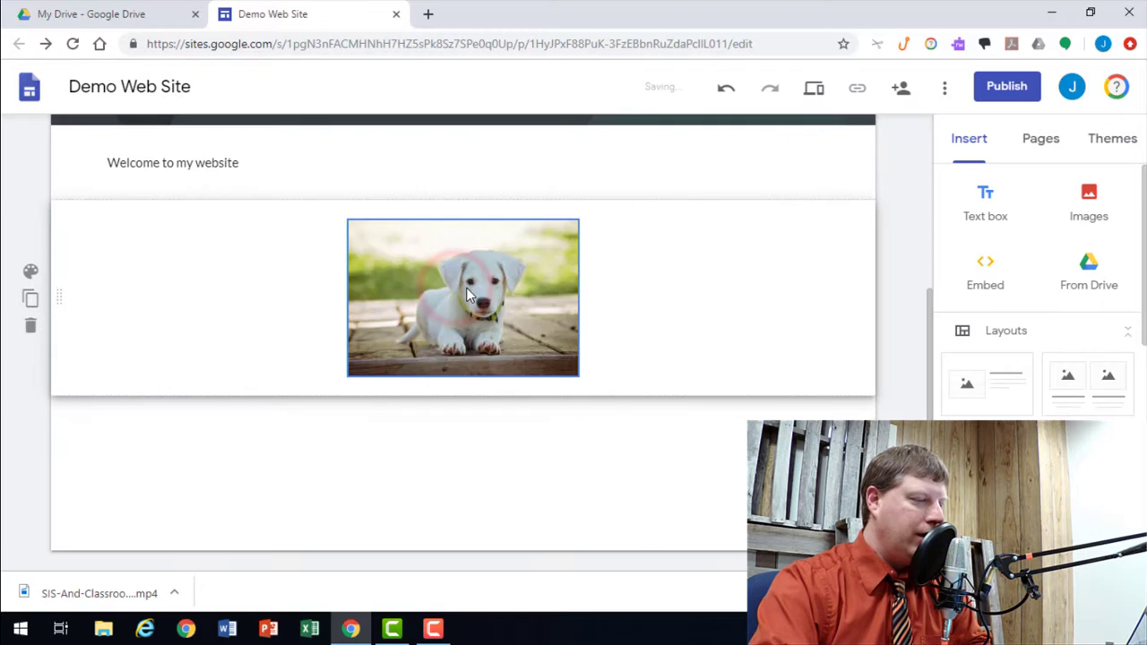
pyautogui.click(419, 300)
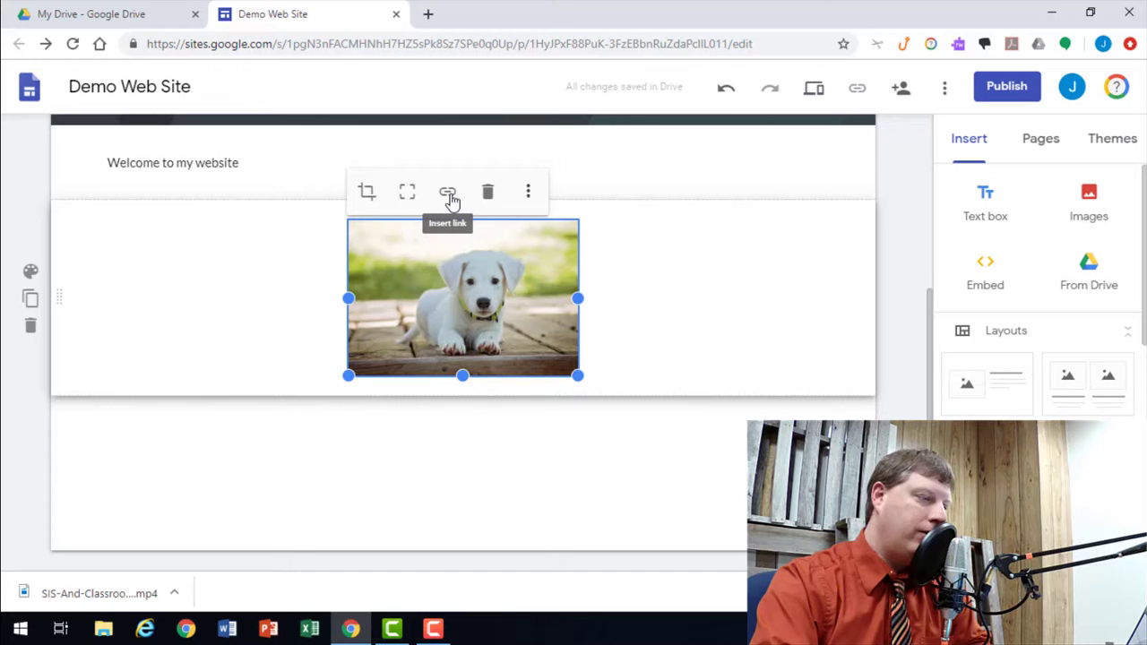
# Step: Crop the puppy photo by zooming in within its frame and confirm
pyautogui.click(361, 195)
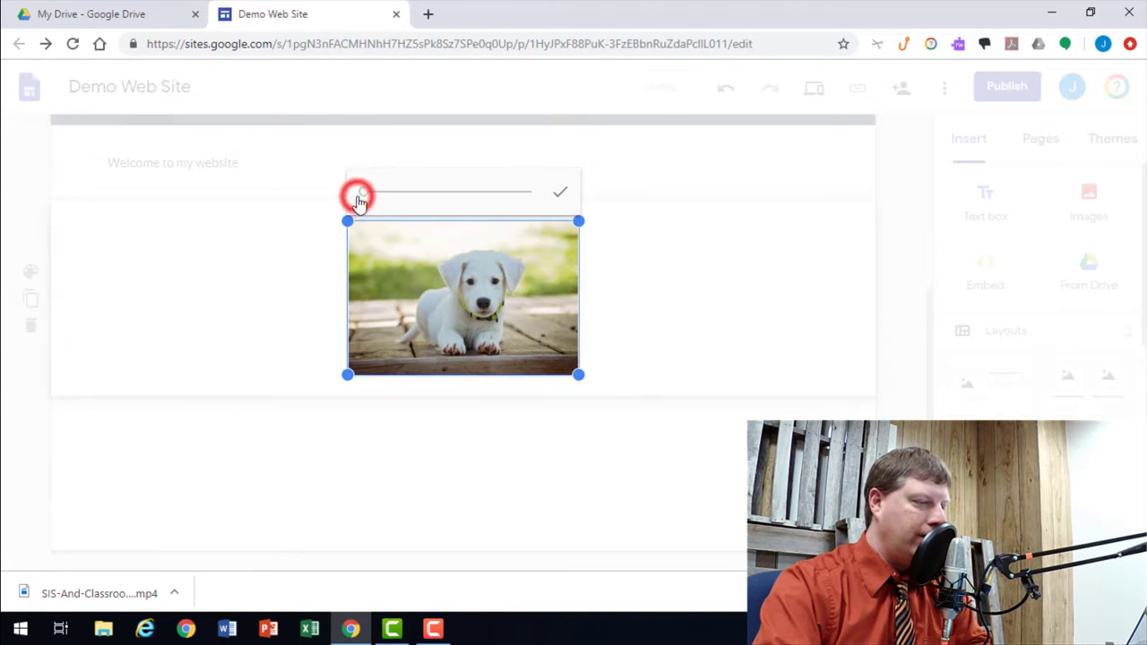
pyautogui.click(578, 220)
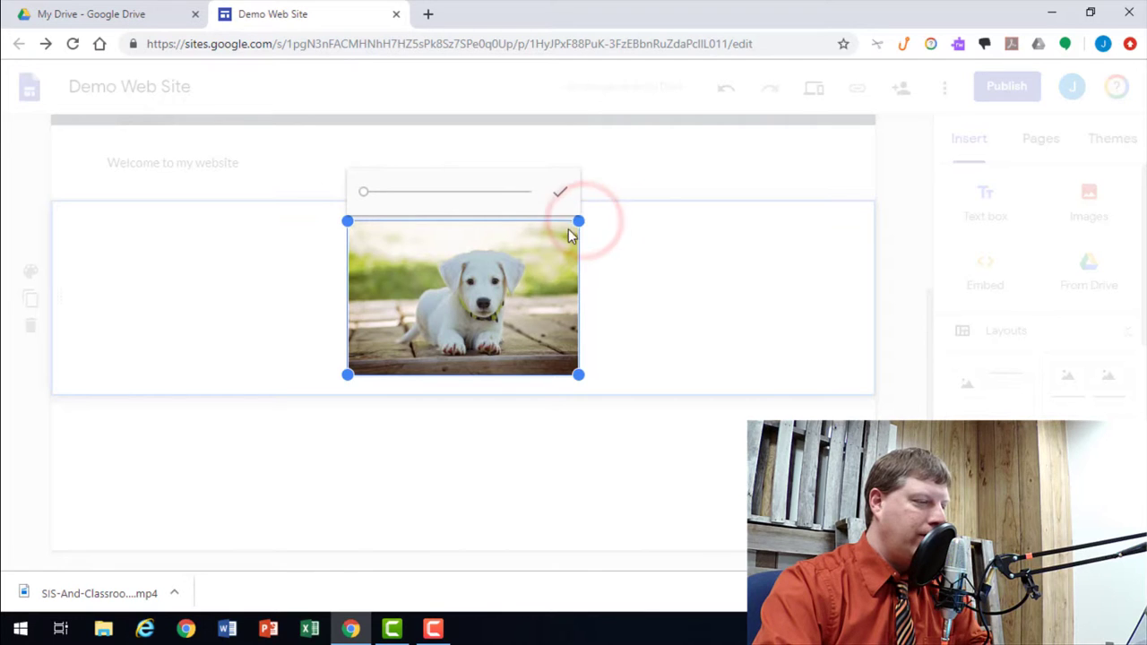
pyautogui.click(578, 221)
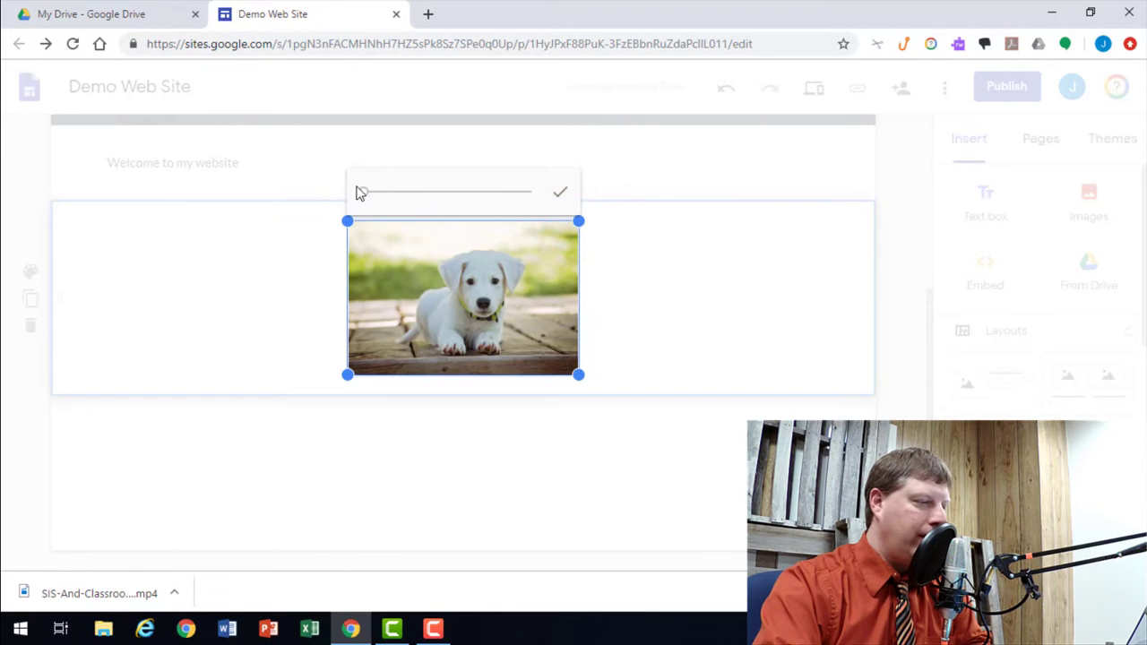
pyautogui.moveTo(363, 192)
pyautogui.mouseDown()
pyautogui.moveTo(392, 191)
pyautogui.moveTo(380, 199)
pyautogui.mouseUp()
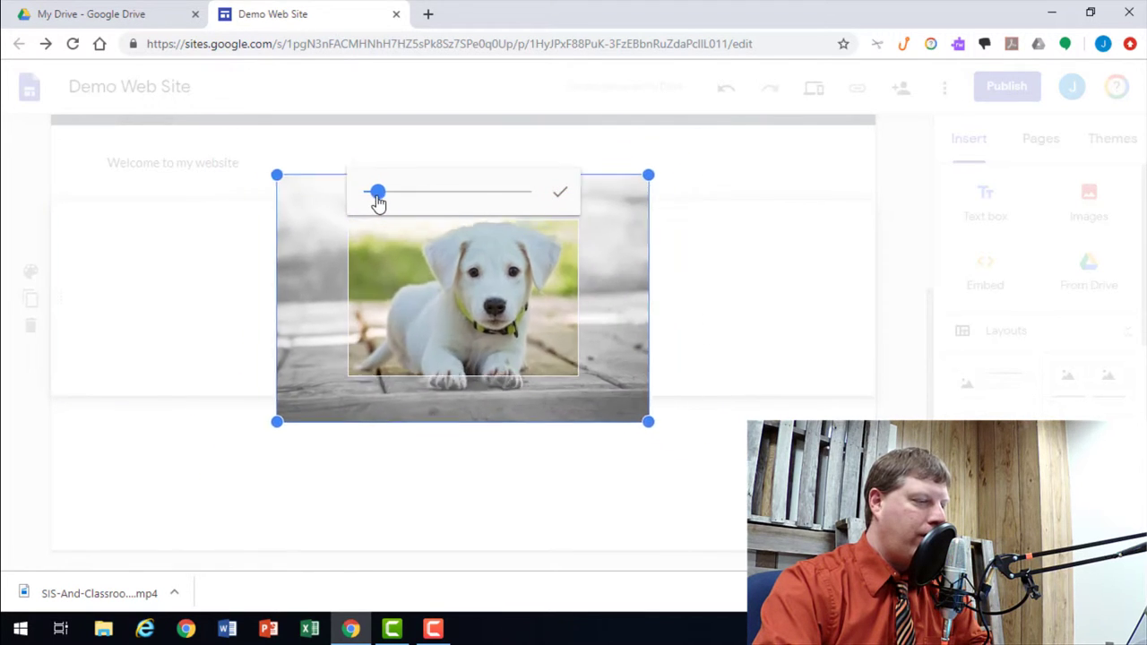
pyautogui.click(563, 197)
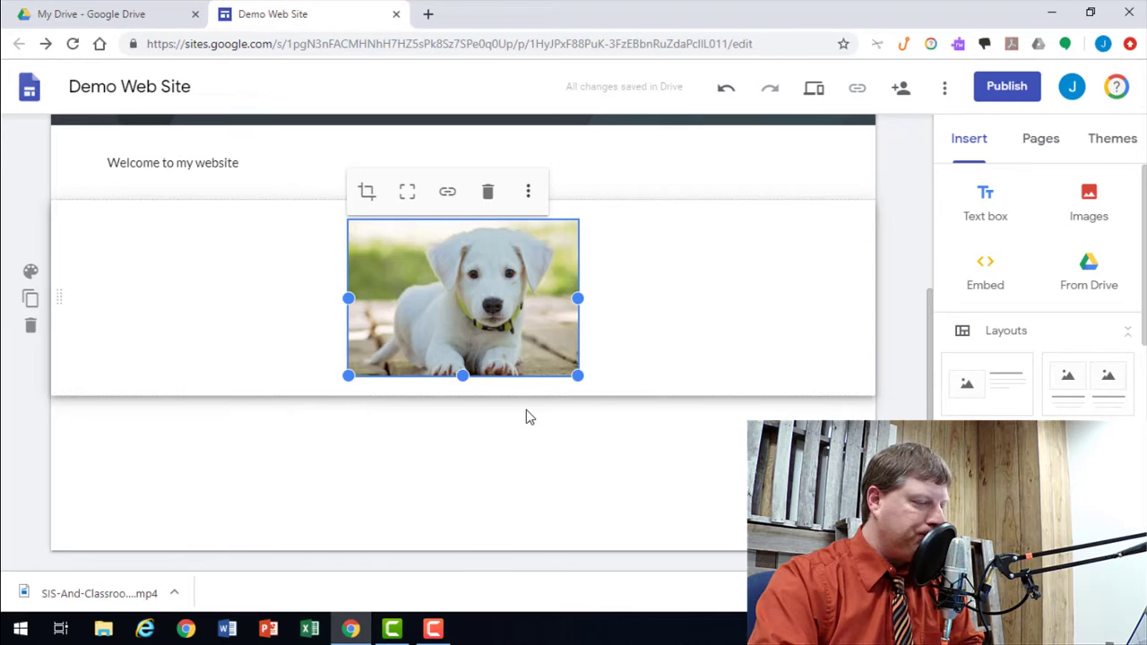
pyautogui.doubleClick(397, 425)
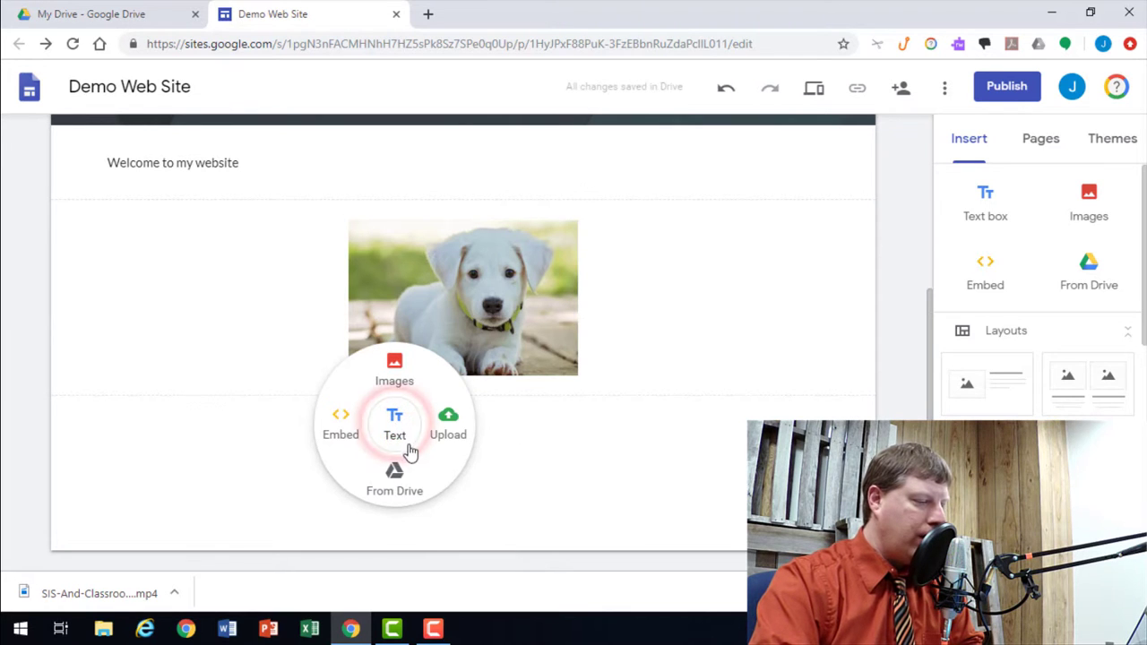
pyautogui.click(445, 431)
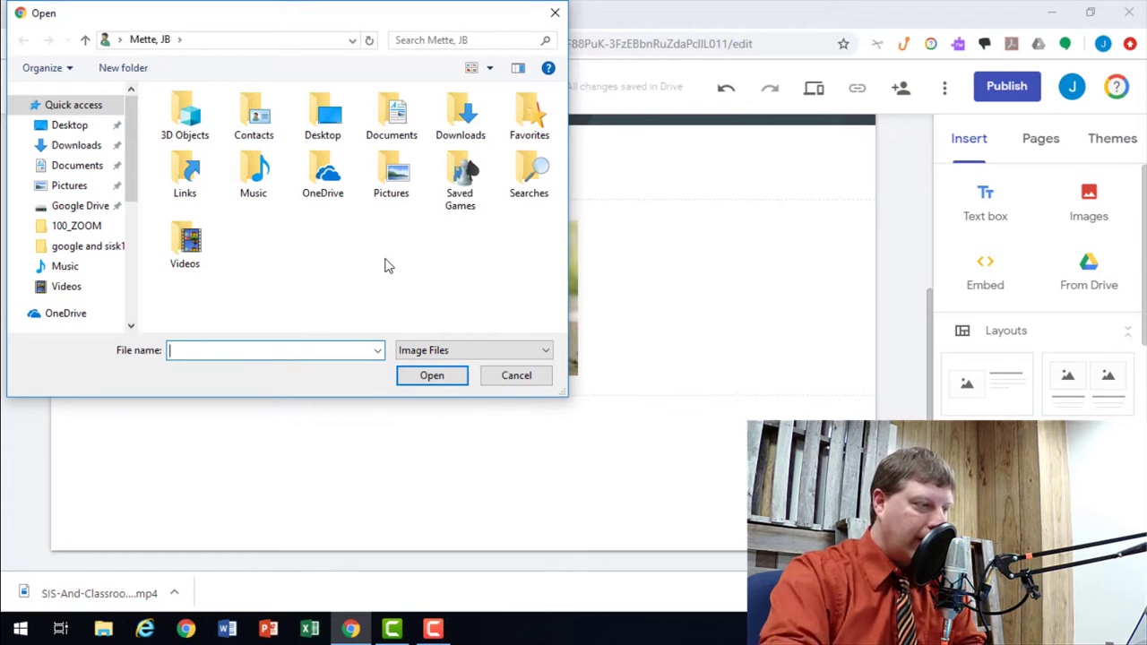
pyautogui.click(90, 124)
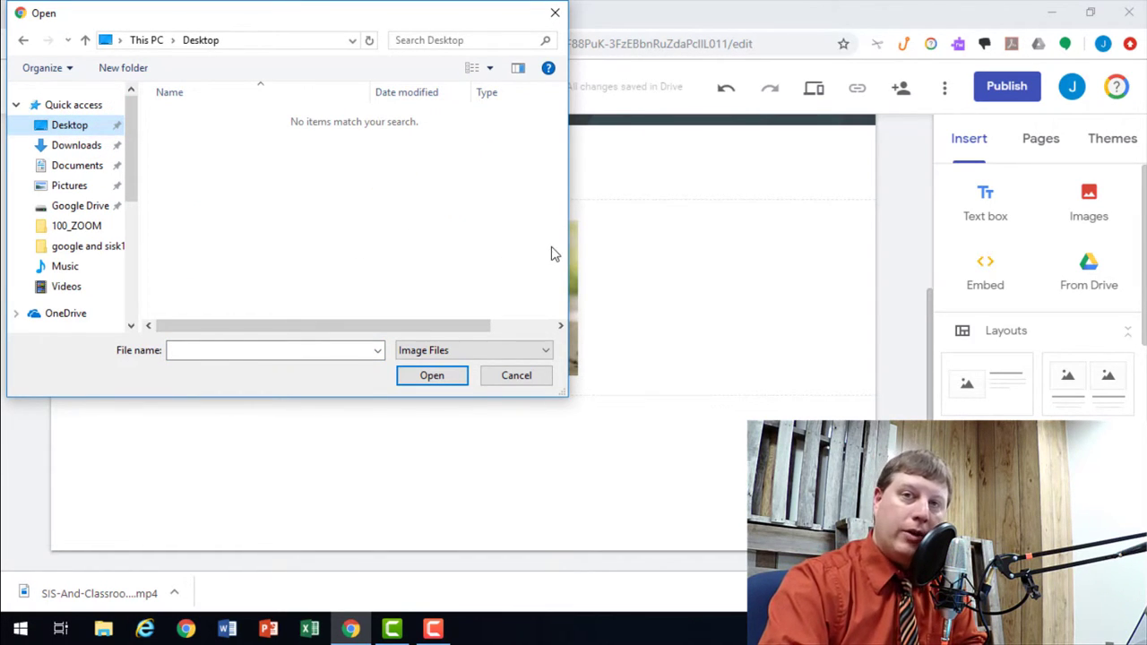
pyautogui.click(532, 383)
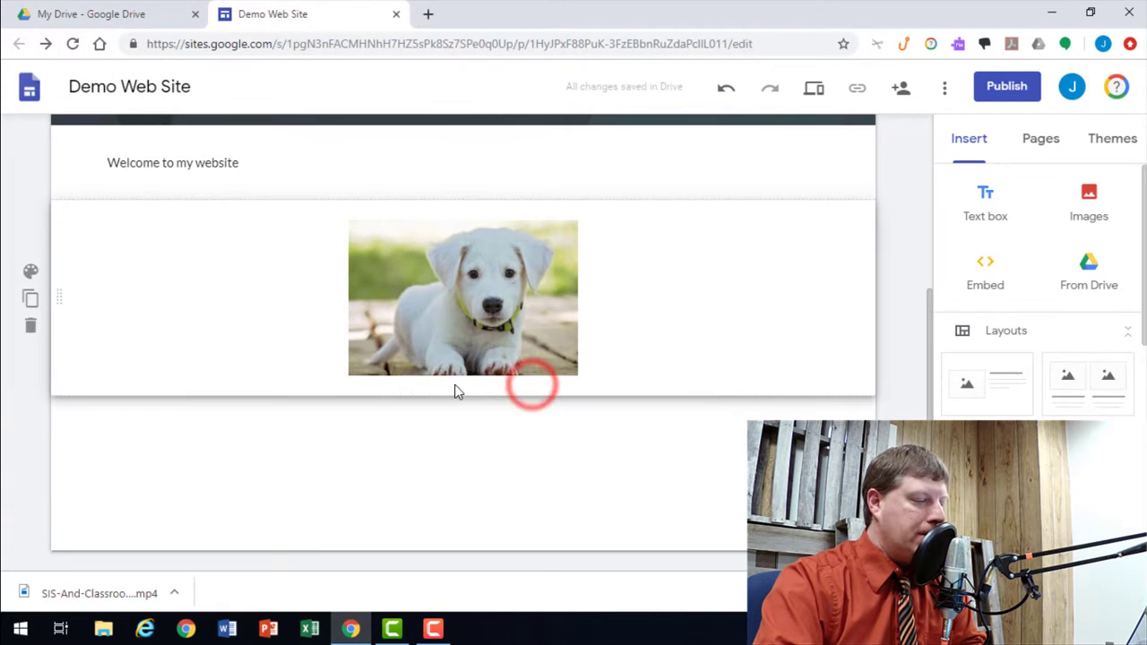
pyautogui.doubleClick(471, 435)
# Step: Insert Math Worksheet 5 from the Drive Math folder onto the page
pyautogui.click(476, 497)
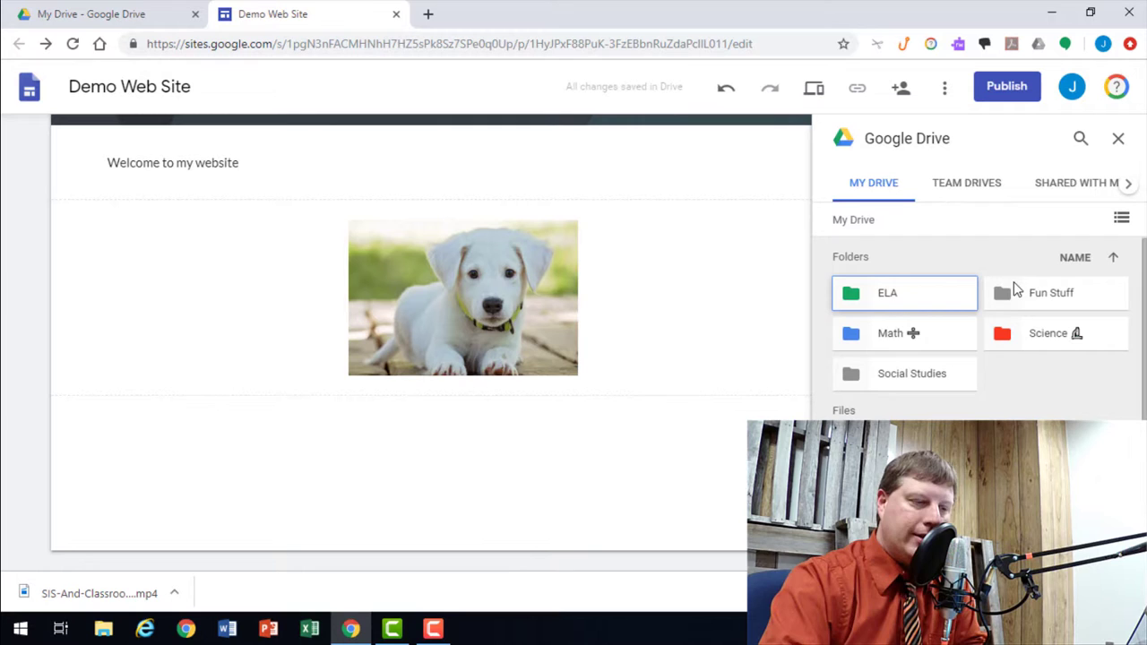
pyautogui.click(901, 335)
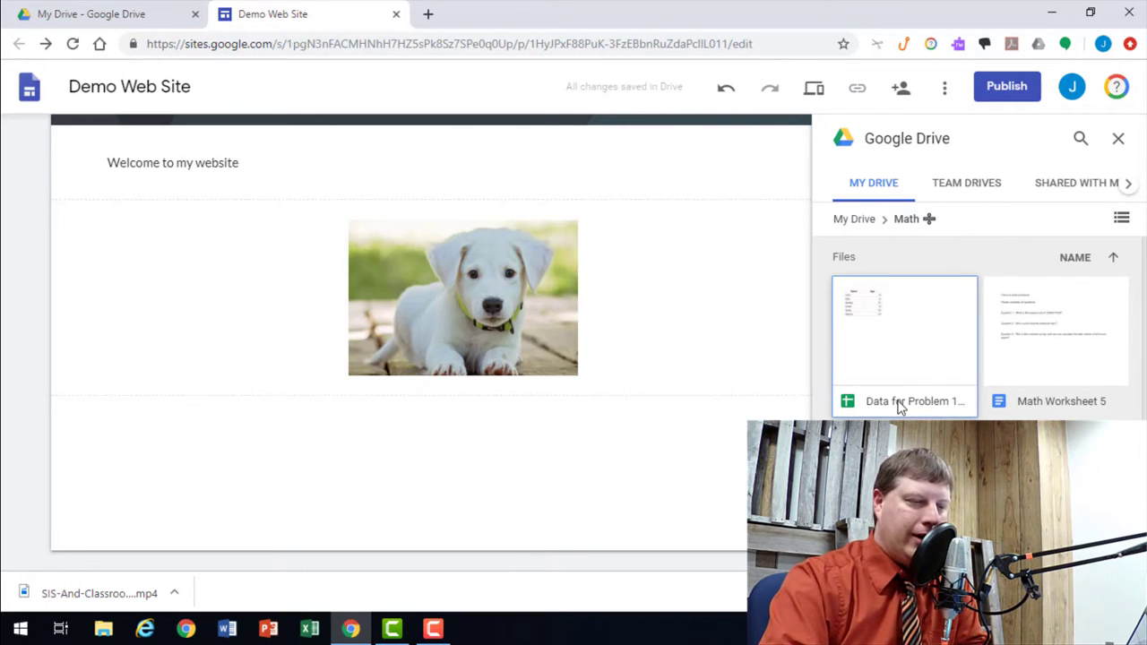
pyautogui.click(1070, 343)
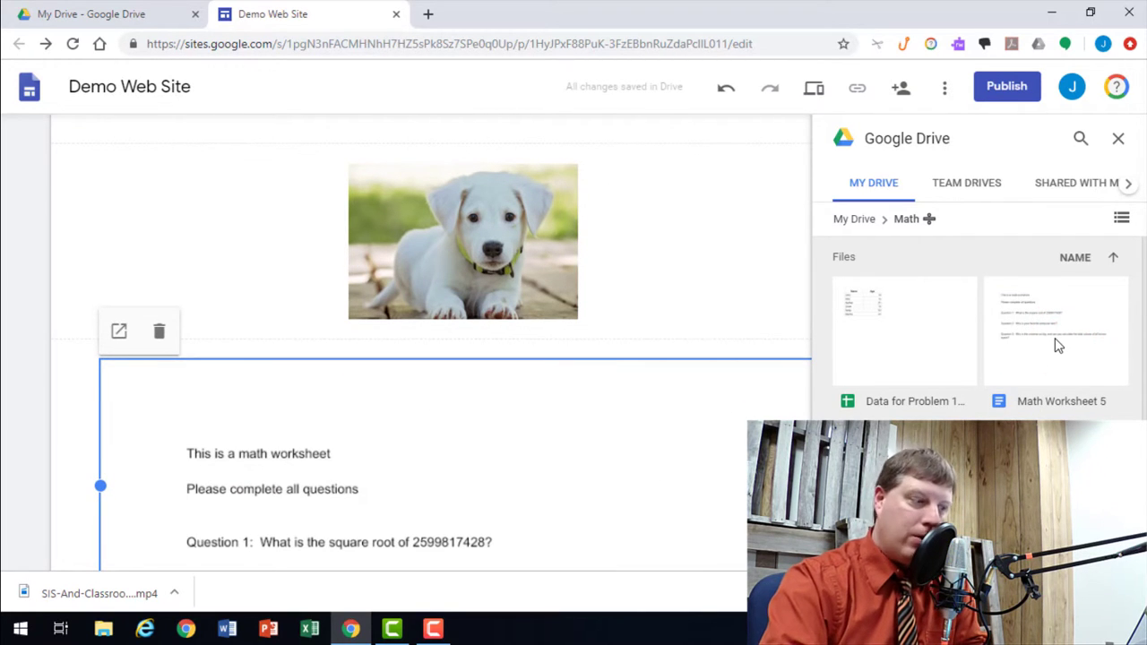
pyautogui.scroll(-2, 268, 421)
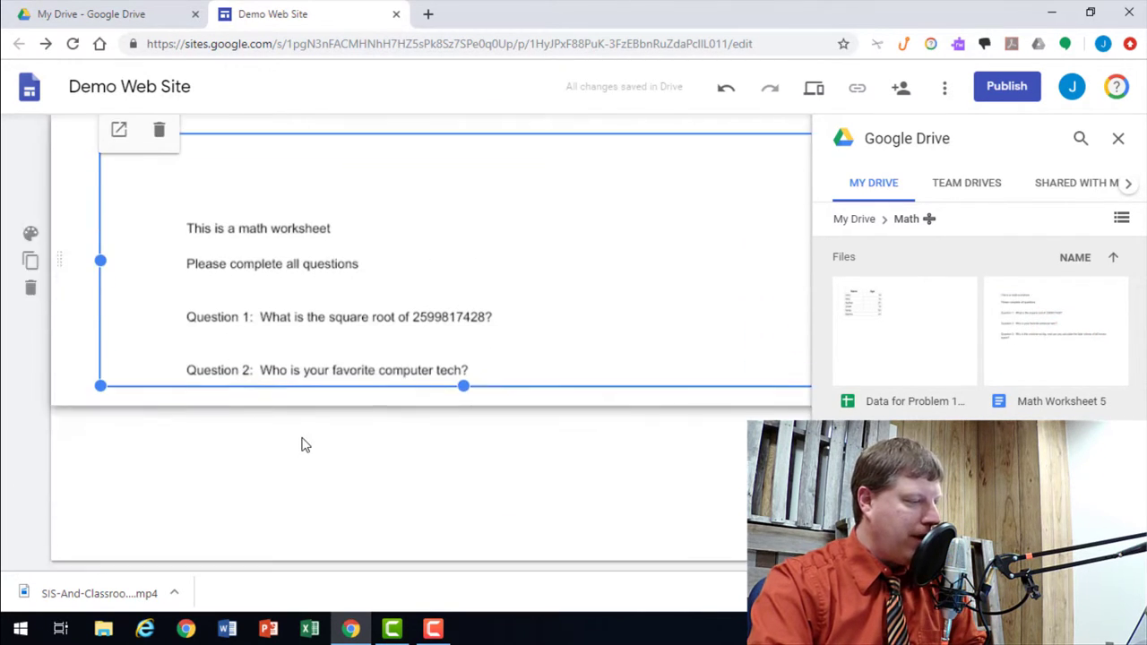
pyautogui.scroll(1, 224, 394)
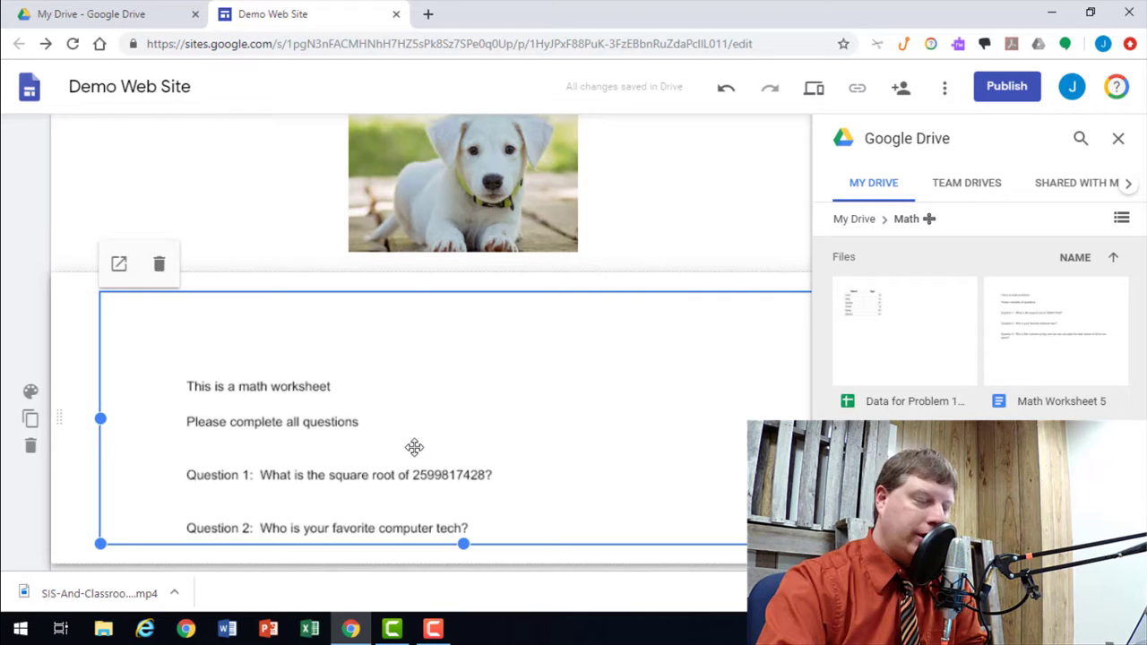
# Step: Return to Drive and open Math Worksheet 5 from the Math folder
pyautogui.click(103, 12)
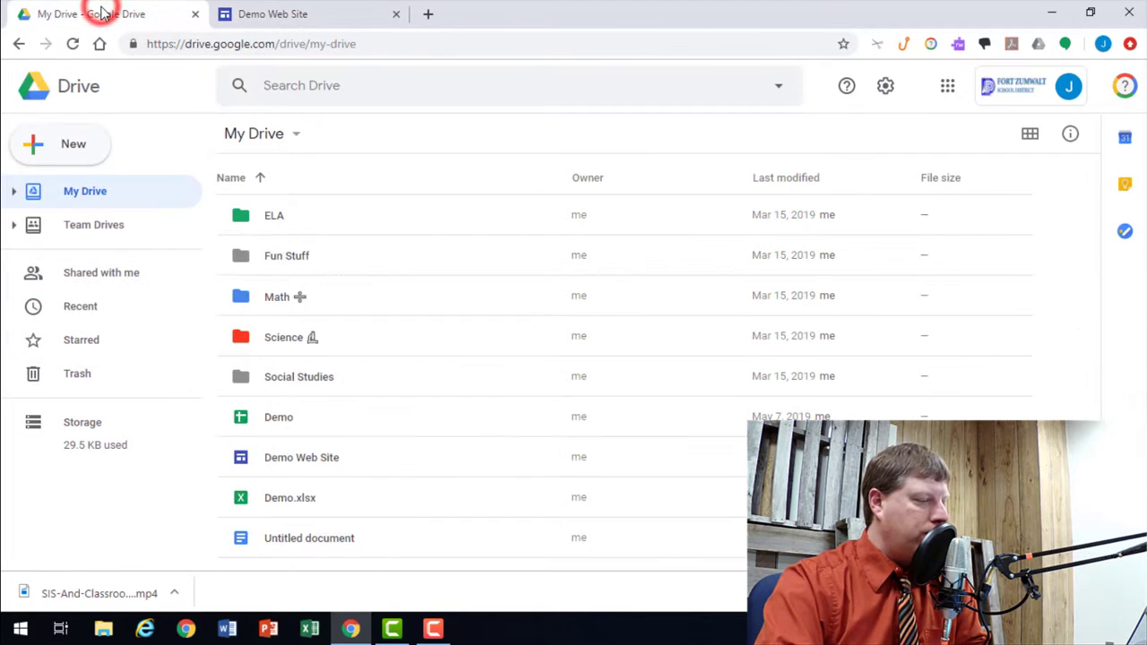
pyautogui.click(270, 310)
pyautogui.doubleClick(270, 310)
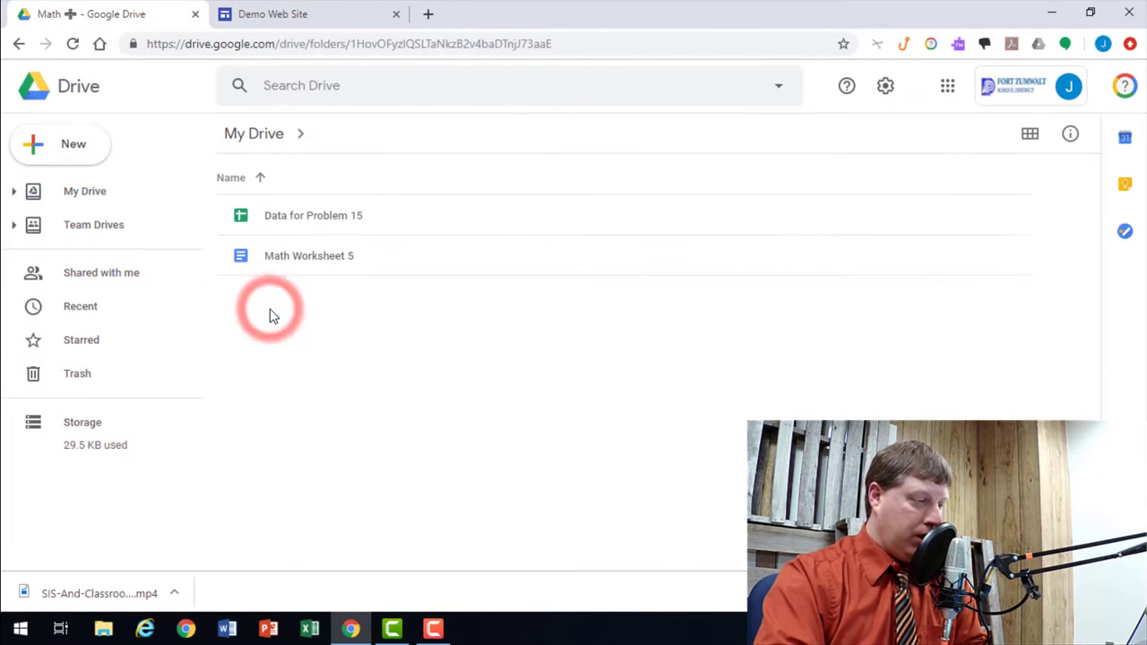
pyautogui.doubleClick(304, 262)
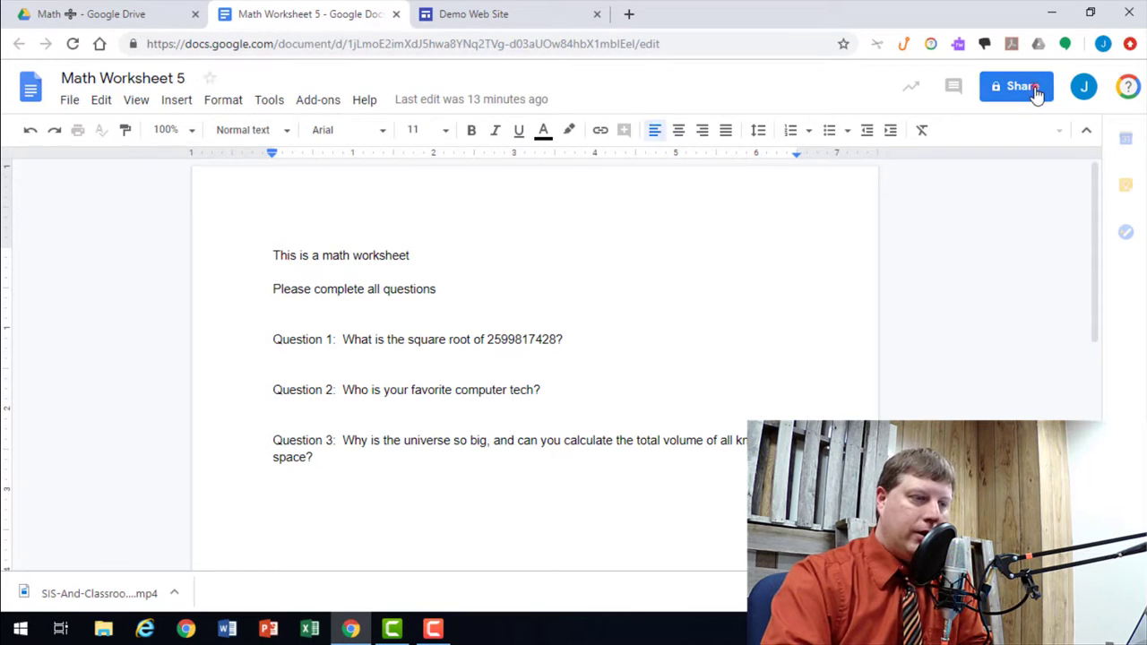
# Step: Set the worksheet's link sharing to 'Anyone with the link can view' and save
pyautogui.click(1036, 93)
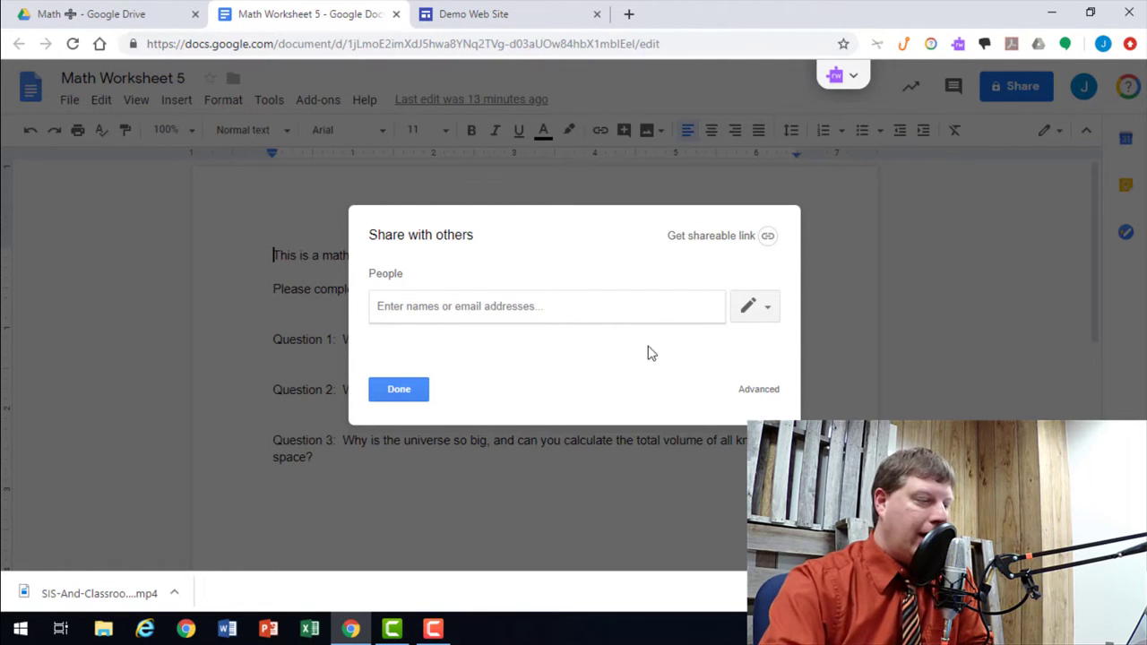
pyautogui.click(760, 391)
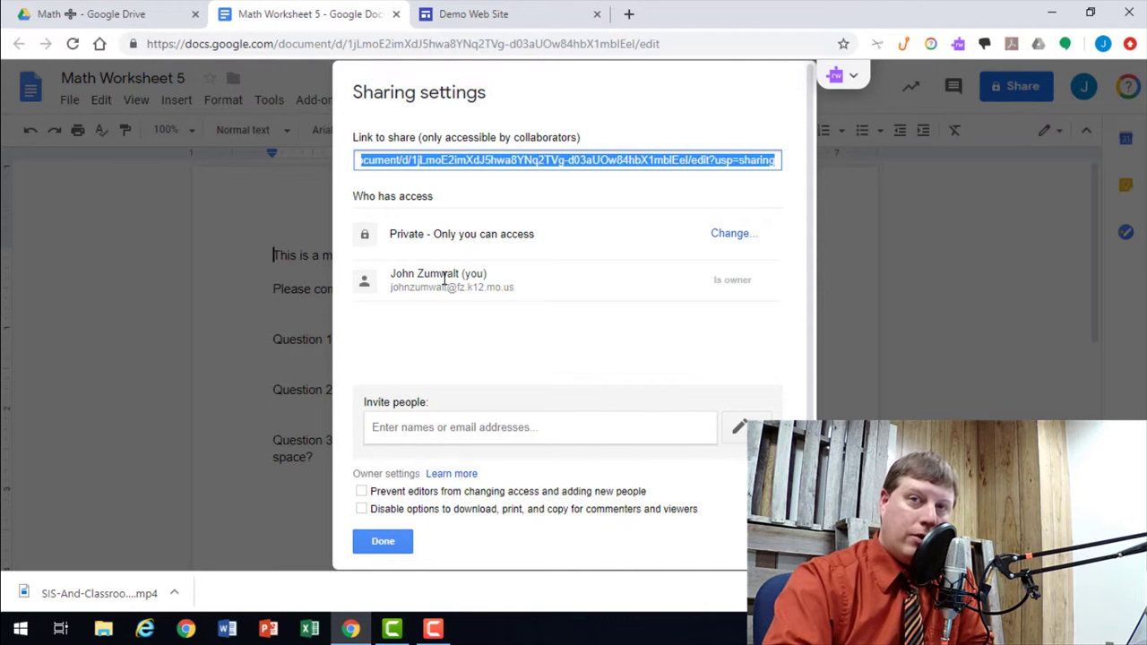
pyautogui.click(724, 237)
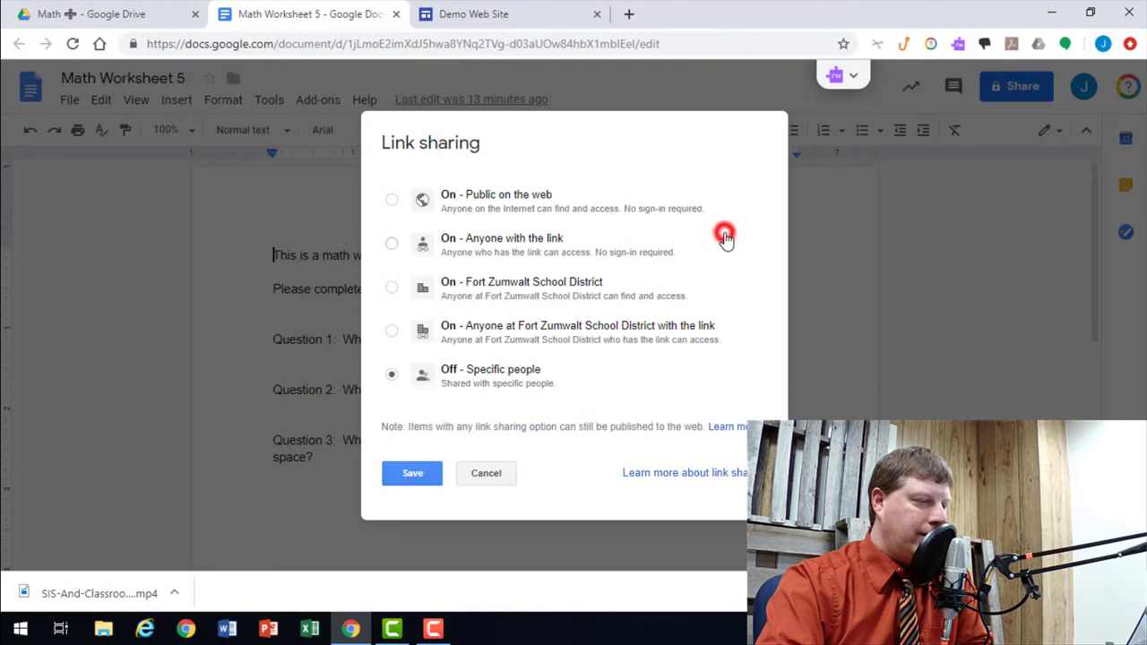
pyautogui.click(393, 244)
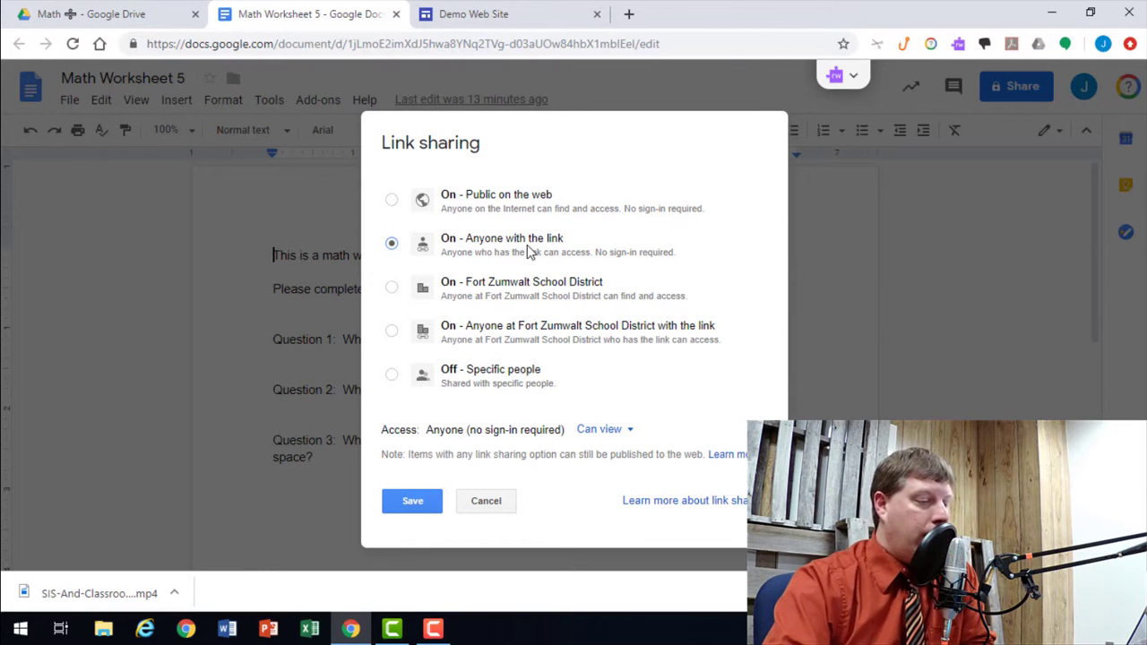
pyautogui.click(415, 502)
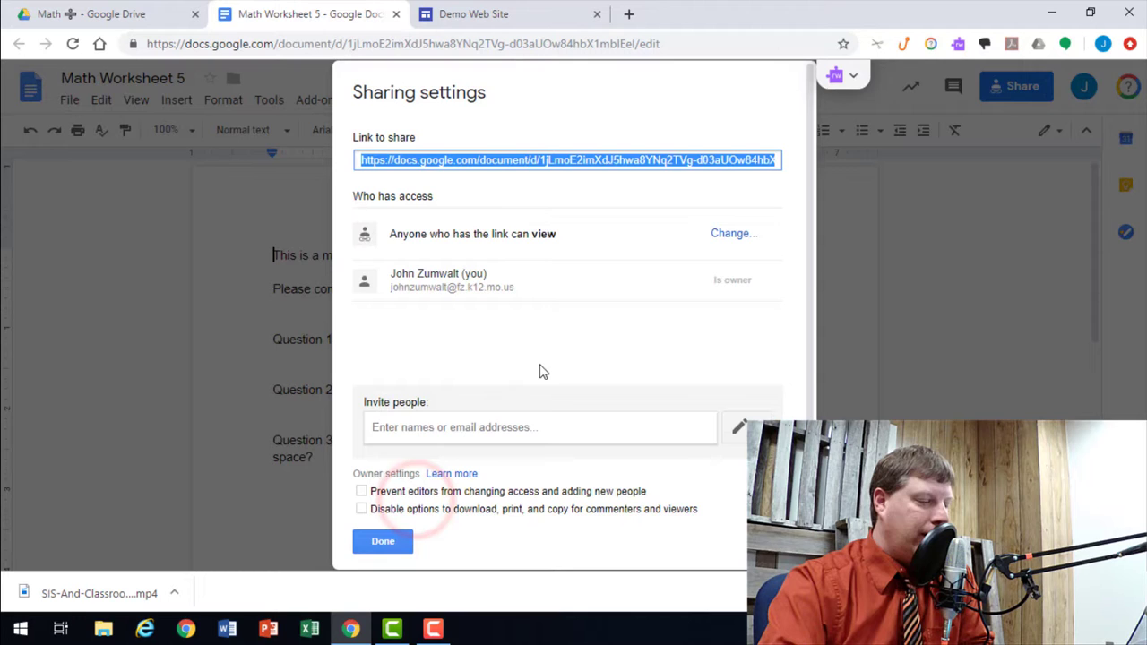
pyautogui.click(382, 542)
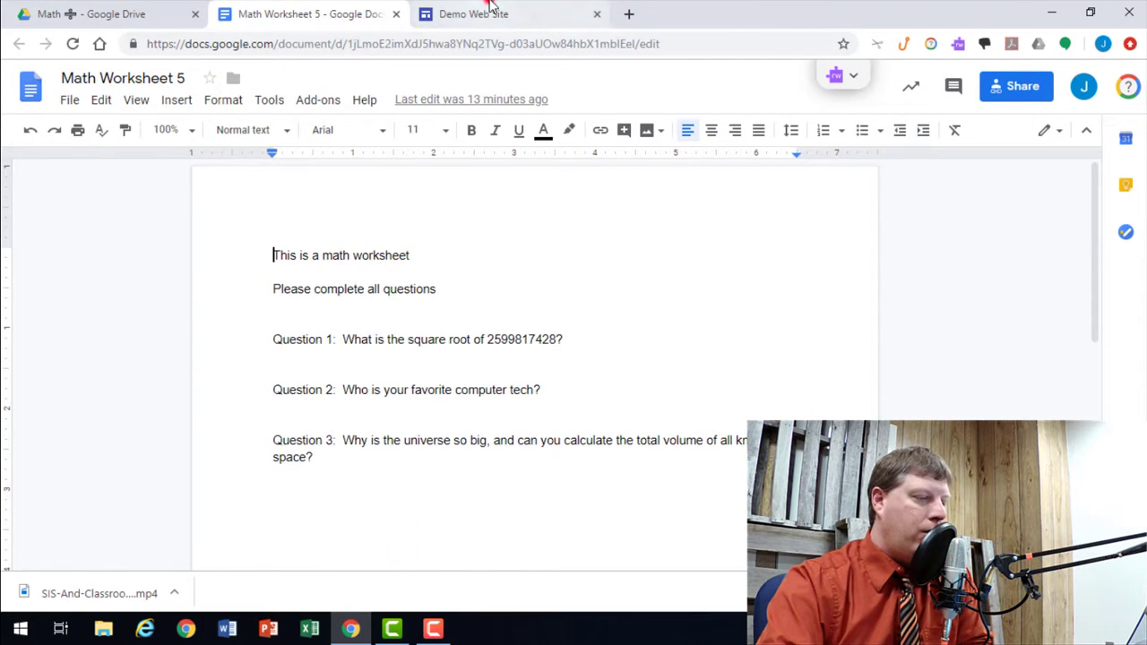
# Step: Delete the embedded Math Worksheet 5 tile, leaving the welcome text and puppy photo
pyautogui.click(470, 14)
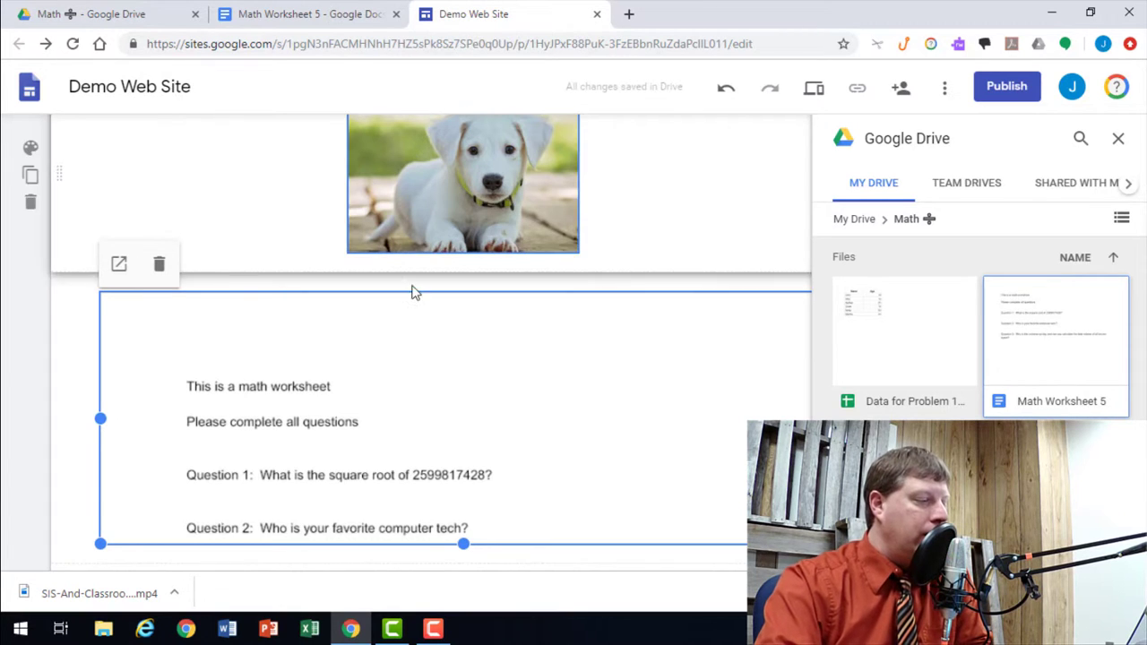
pyautogui.click(160, 267)
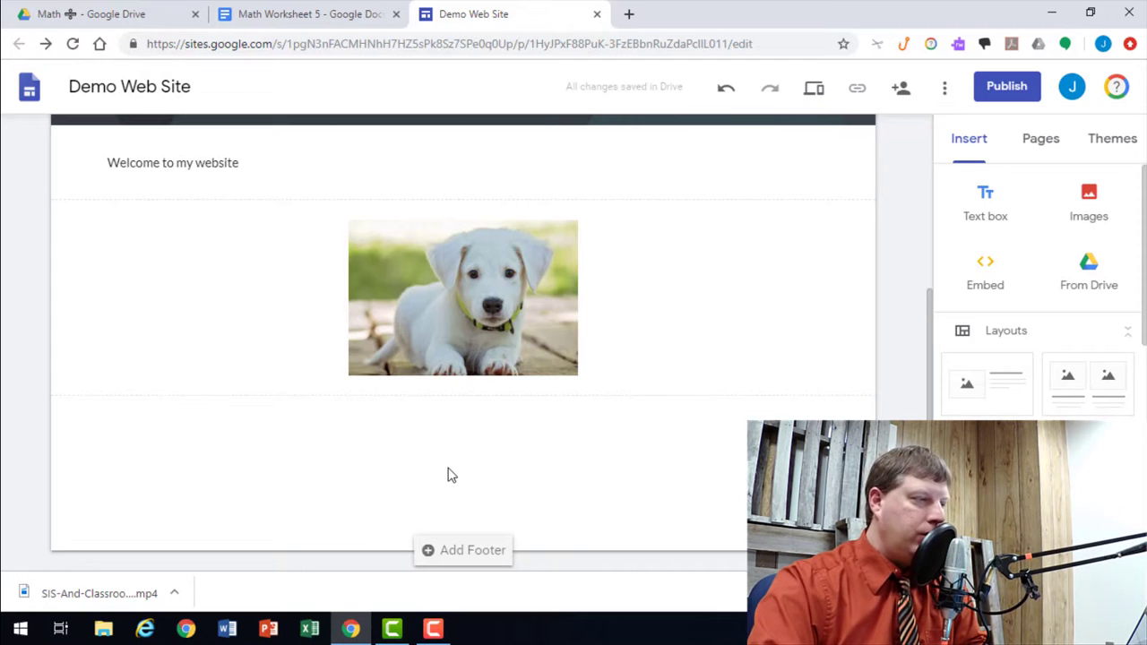
# Step: Copy Math Worksheet 5's shareable view link from its Google Docs sharing dialog
pyautogui.click(269, 13)
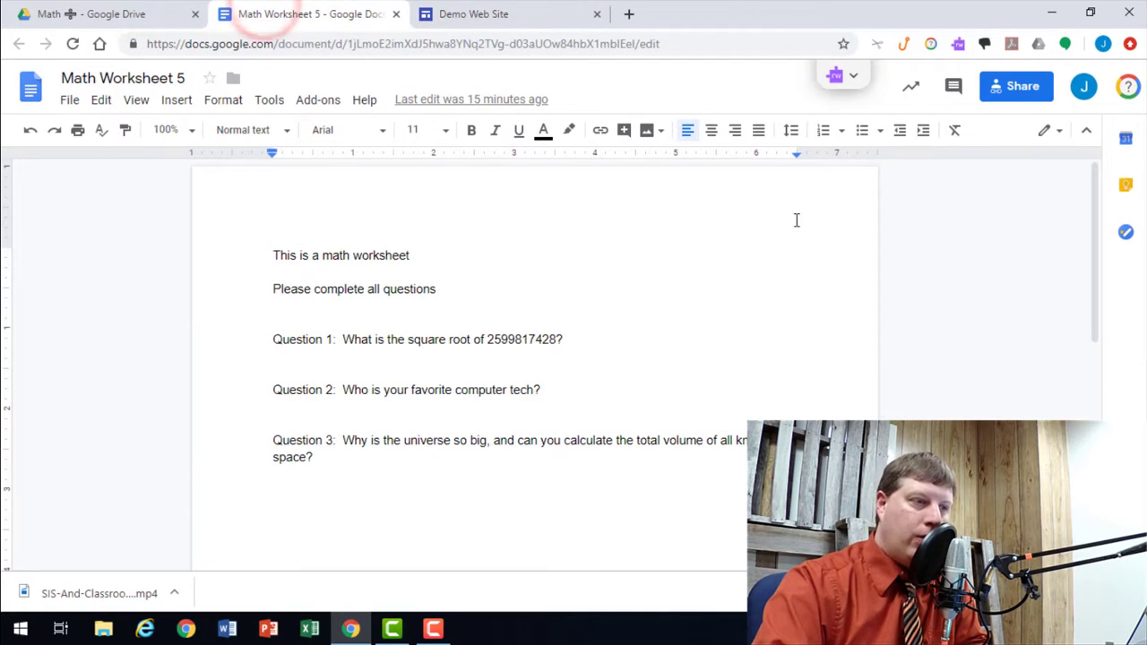
pyautogui.click(1016, 86)
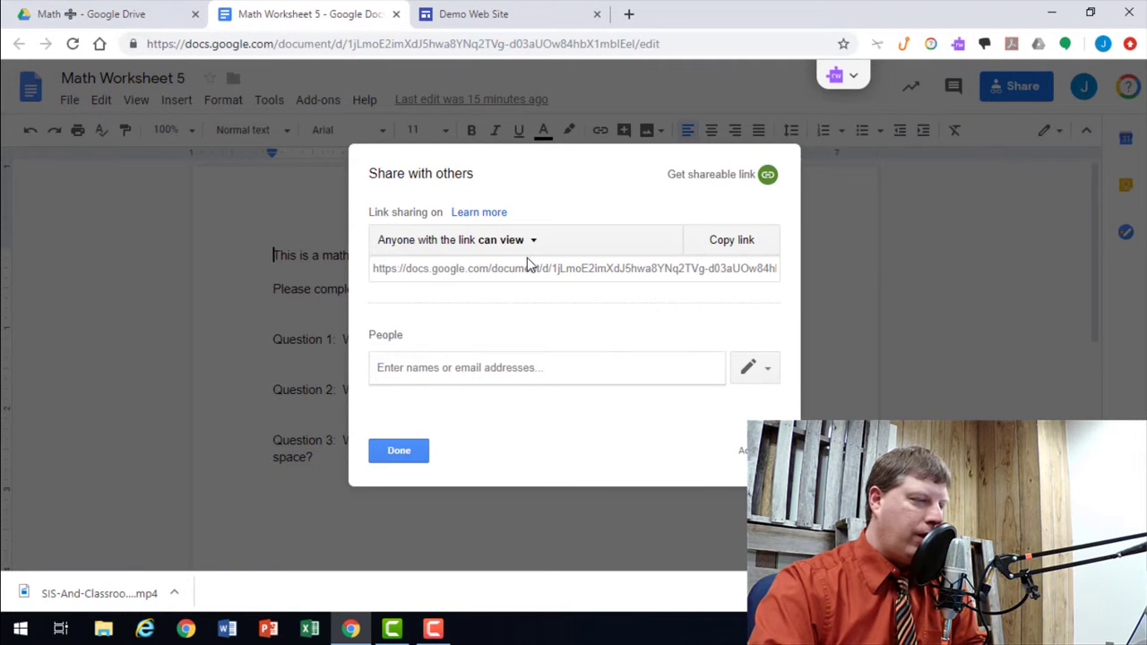
pyautogui.click(470, 271)
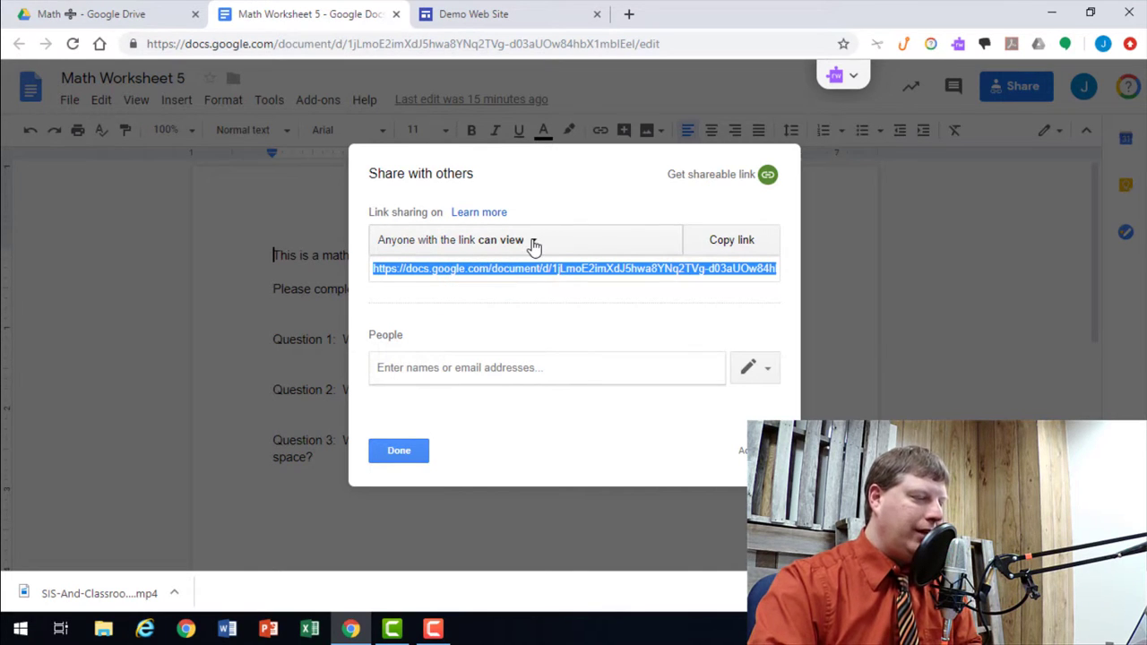
pyautogui.click(748, 244)
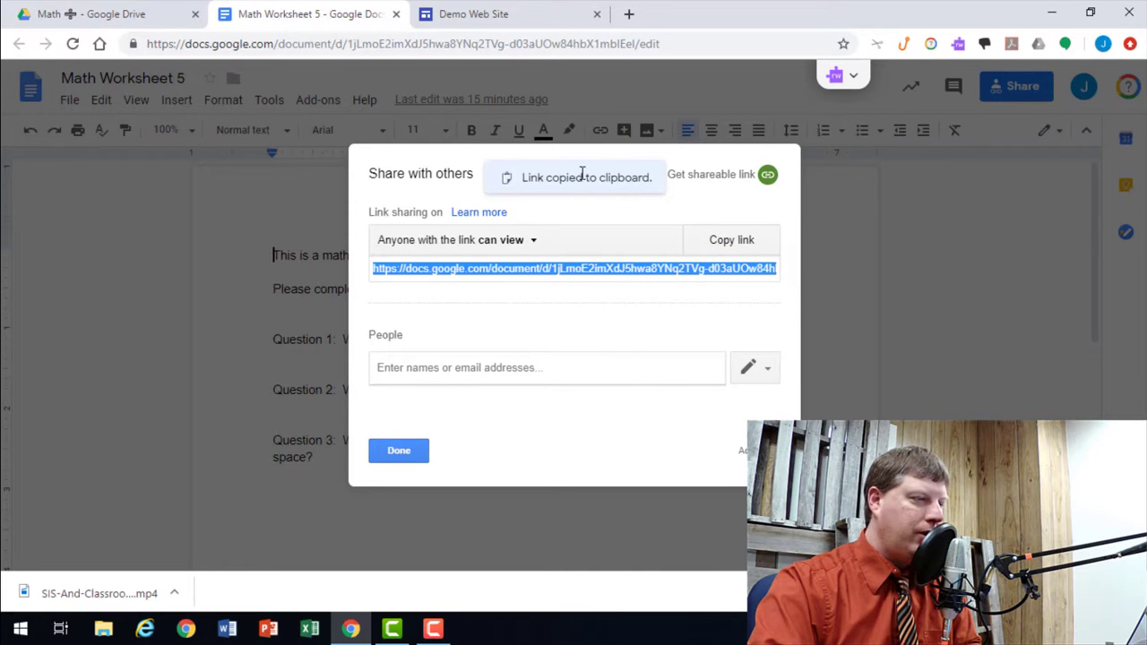
# Step: Add a 'Math Worksheet 5' text box below the dog photo, linked to the pasted worksheet URL
pyautogui.click(522, 27)
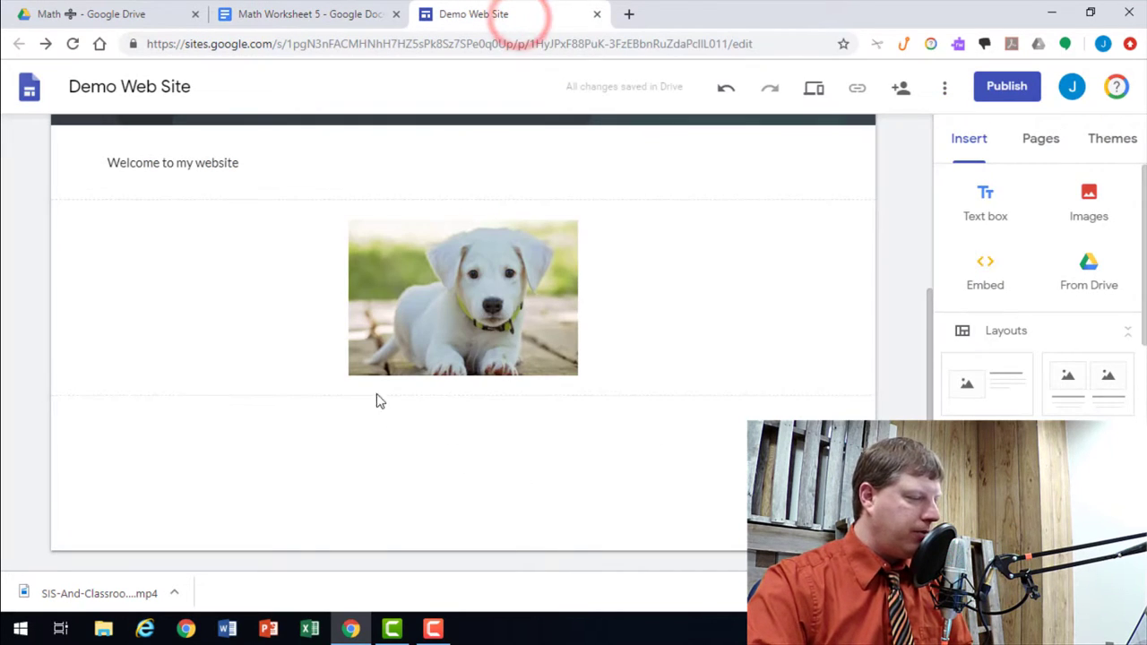
pyautogui.doubleClick(253, 416)
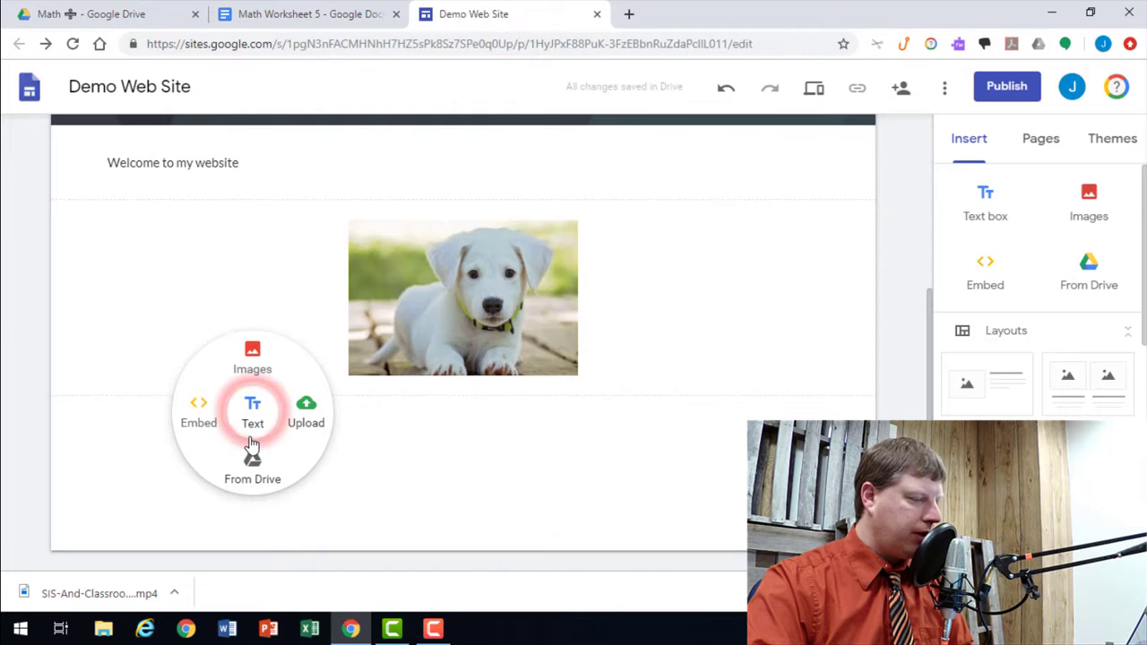
pyautogui.click(255, 412)
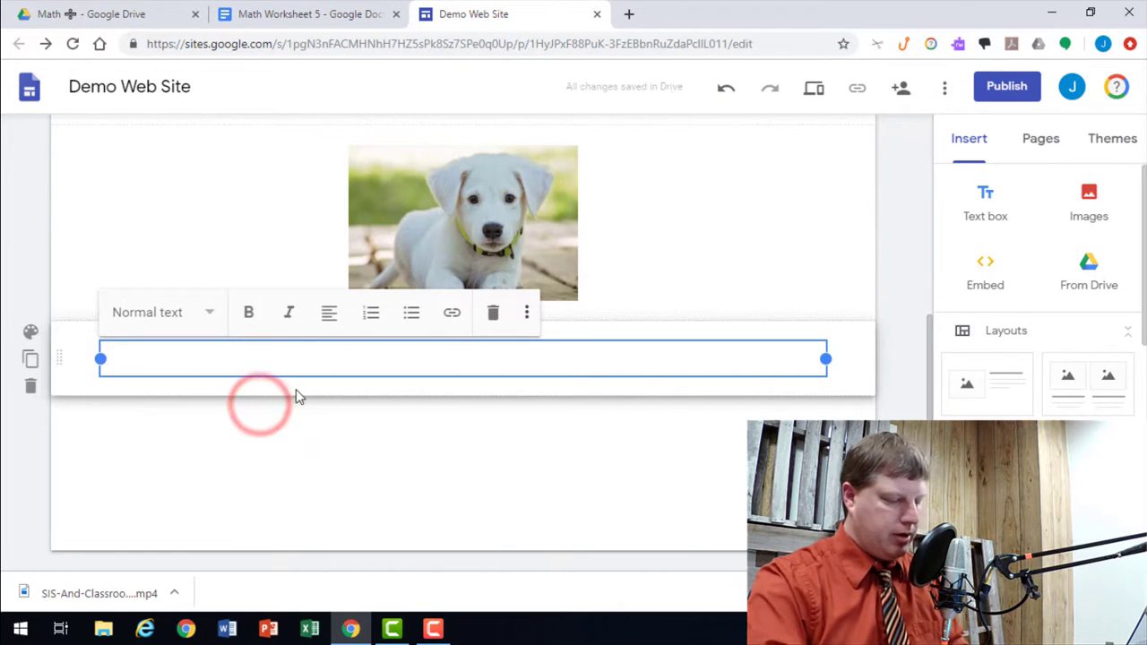
pyautogui.write('Math ')
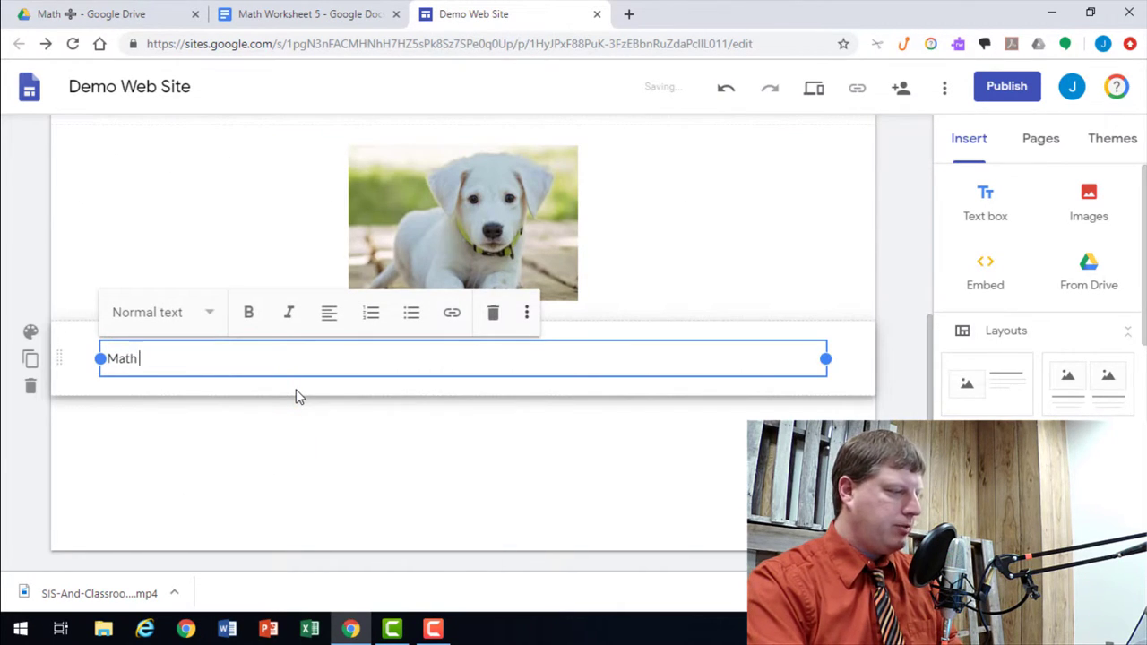
pyautogui.write('Works')
pyautogui.write('et 5')
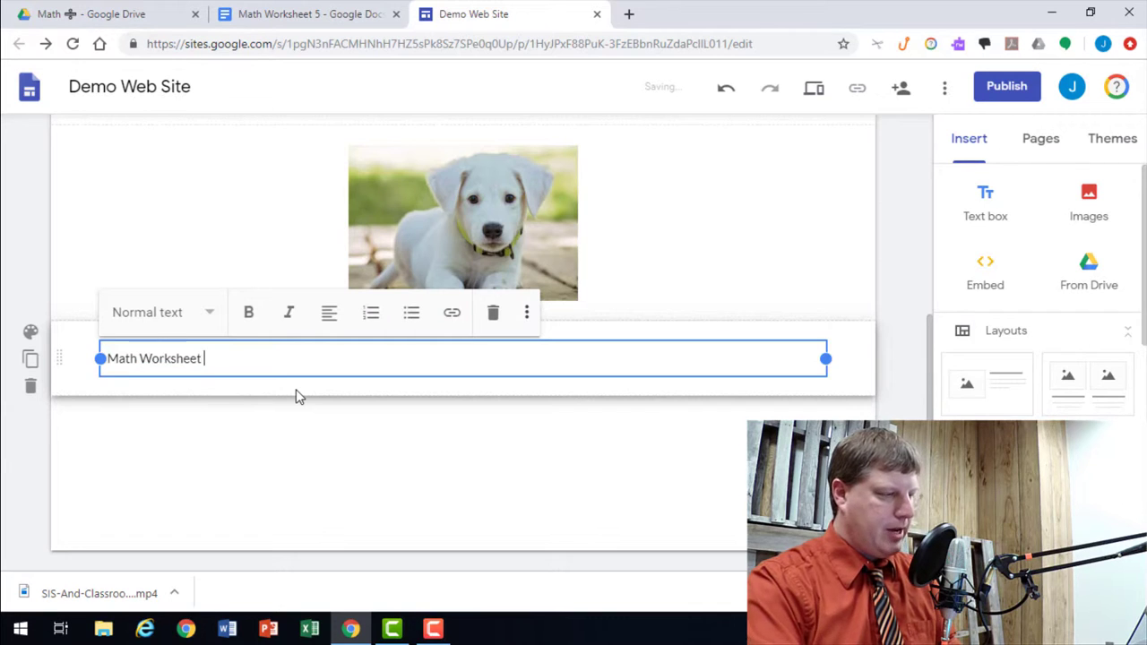
pyautogui.hotkey('ctrl', 'shift', 'Left')
pyautogui.hotkey('ctrl', 'shift', 'Left')
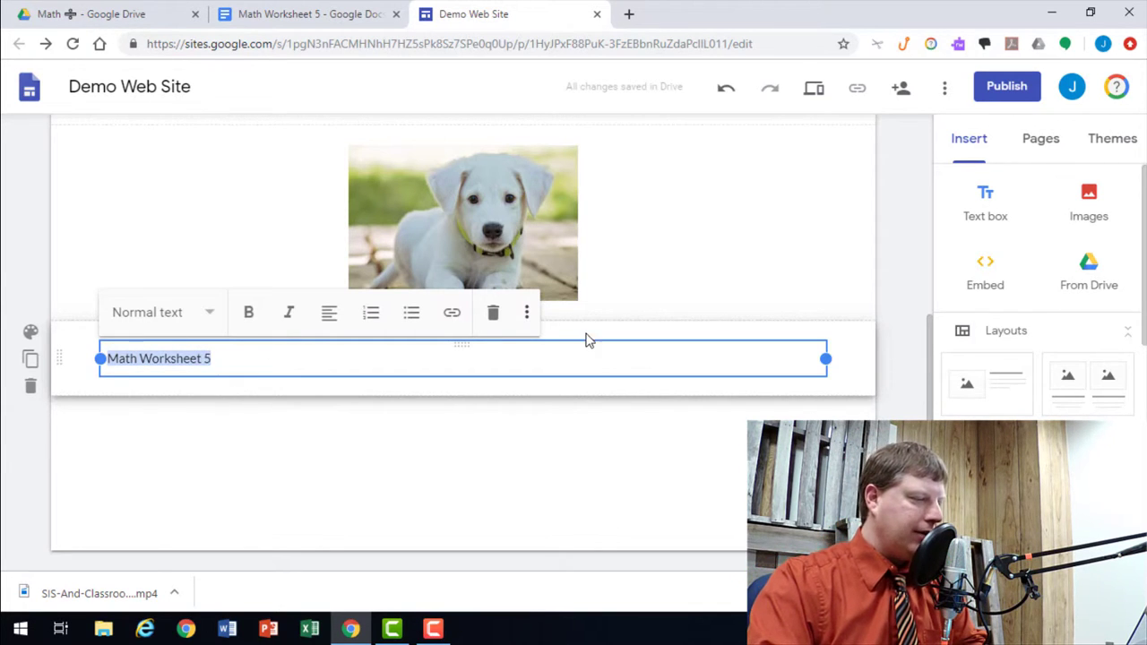
pyautogui.click(454, 318)
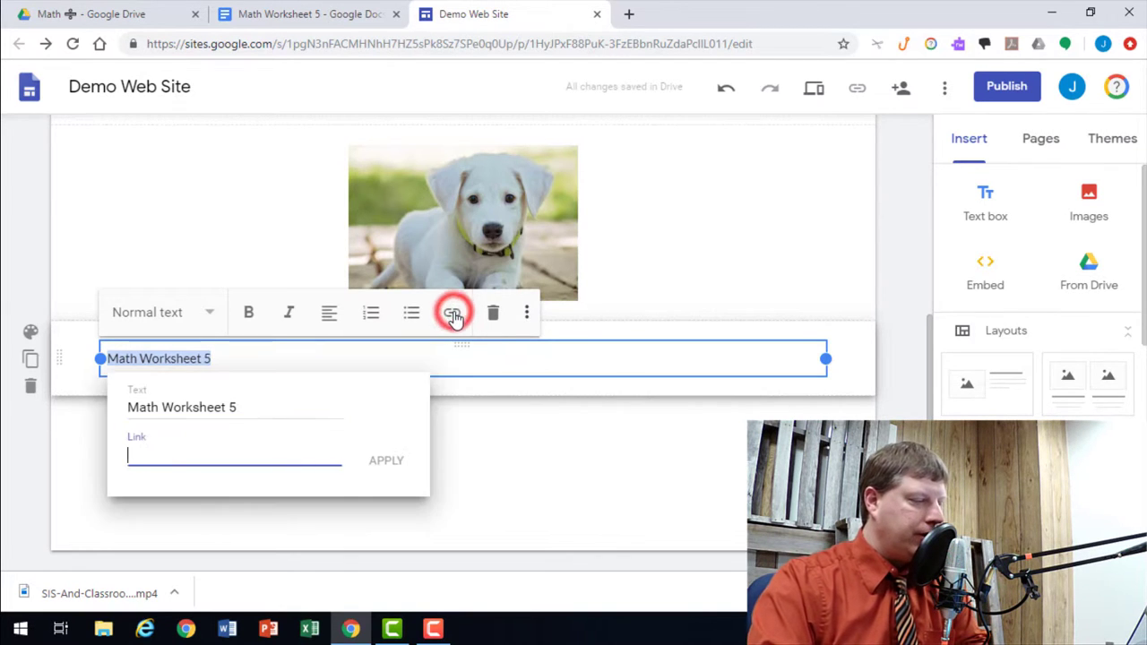
pyautogui.click(207, 451)
pyautogui.hotkey('ctrl', 'v')
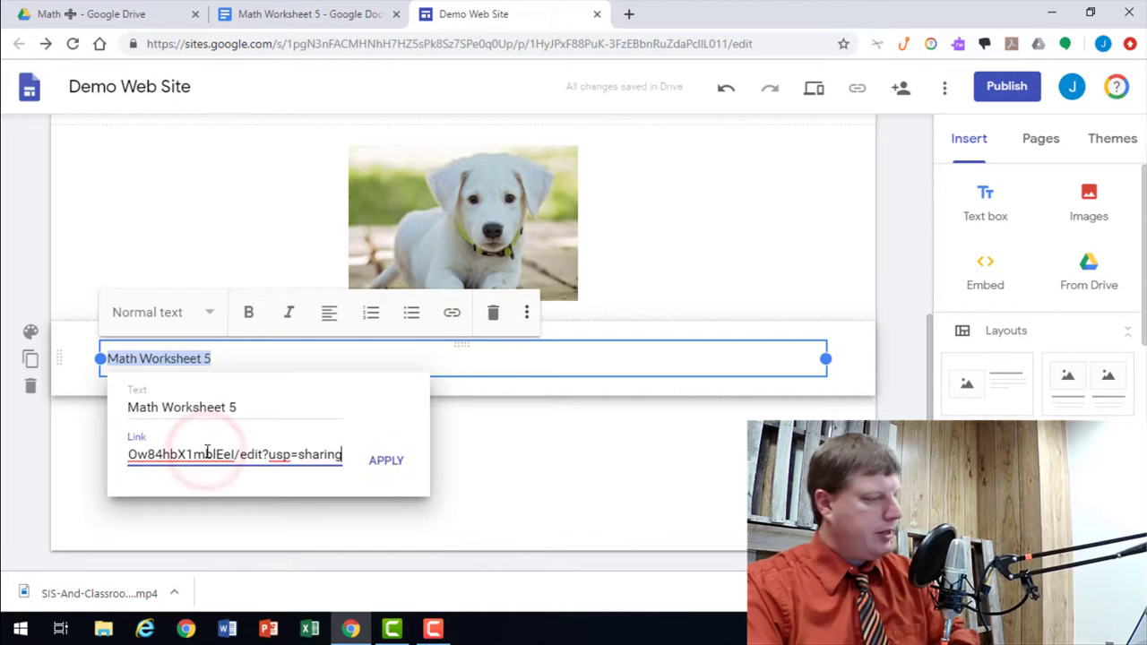
pyautogui.click(396, 463)
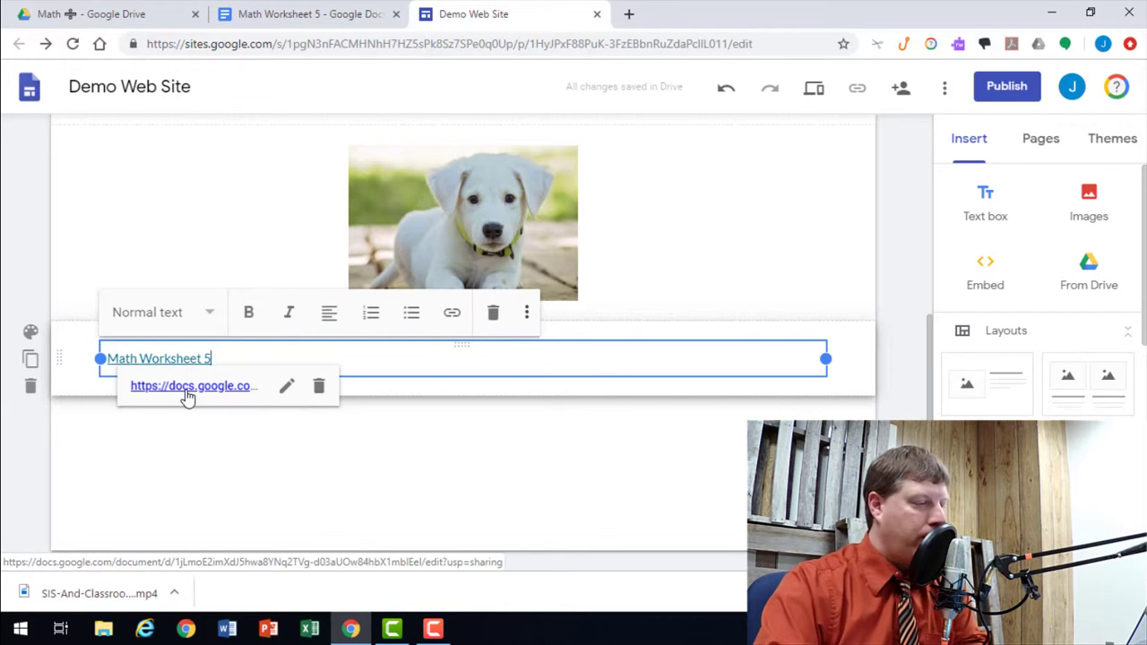
# Step: Show the Themes panel listing the site themes, with Simple currently selected
pyautogui.click(508, 430)
pyautogui.scroll(2, 508, 430)
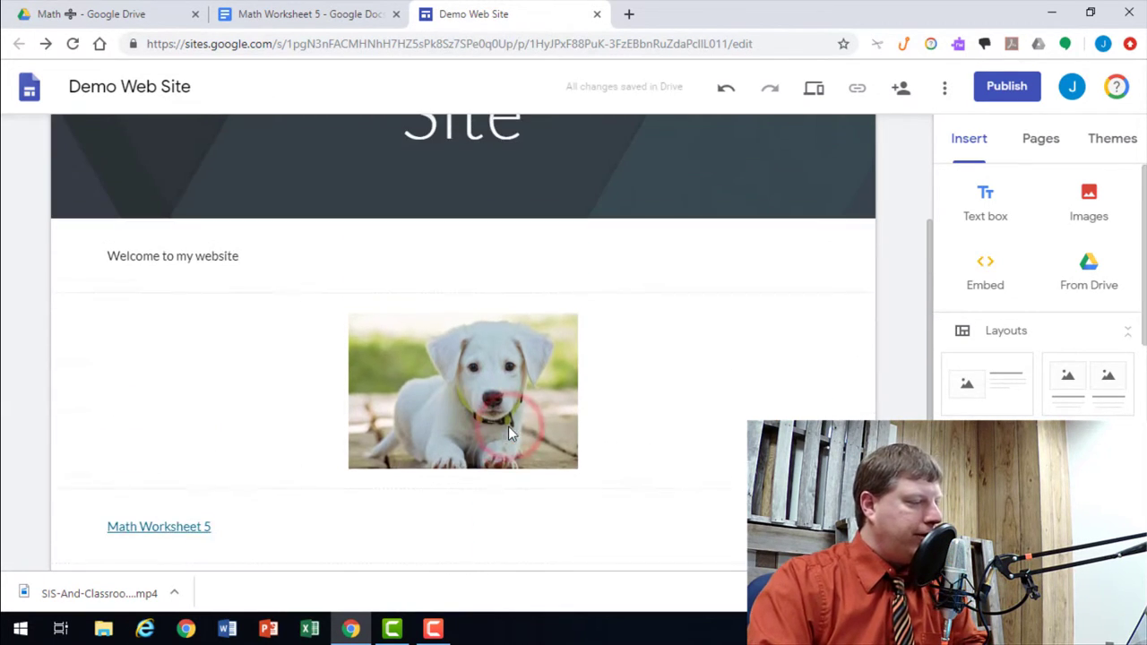
pyautogui.scroll(-2, 259, 310)
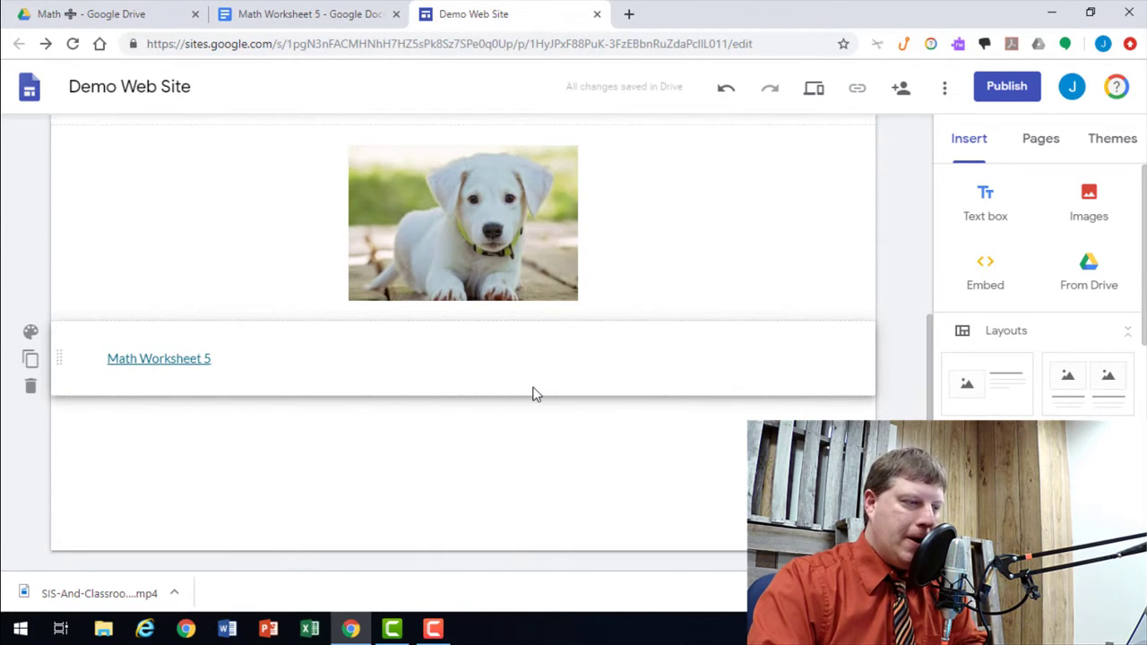
pyautogui.scroll(3, 738, 462)
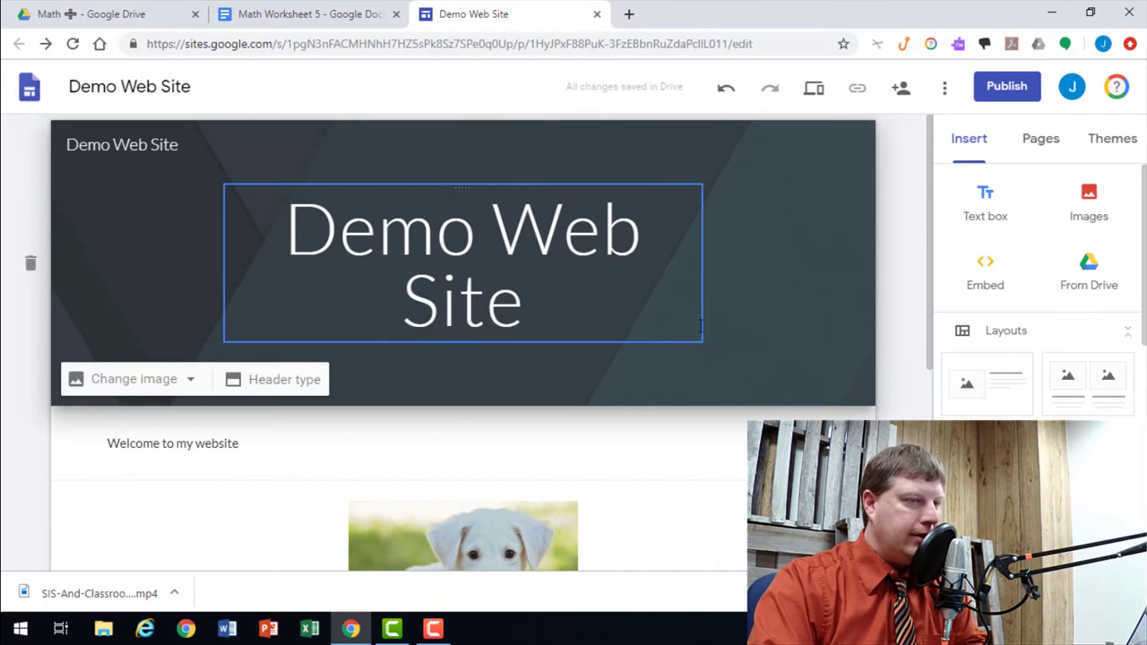
pyautogui.click(1112, 142)
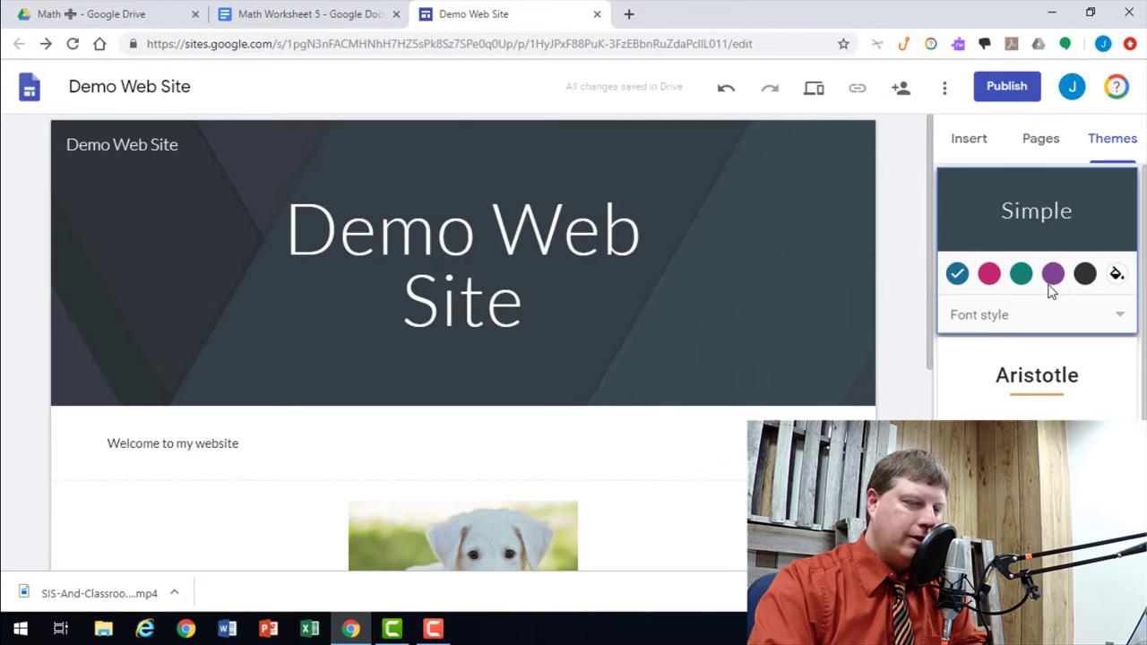
# Step: Apply the Aristotle theme in its blue colour variant to Demo Web Site
pyautogui.click(1032, 359)
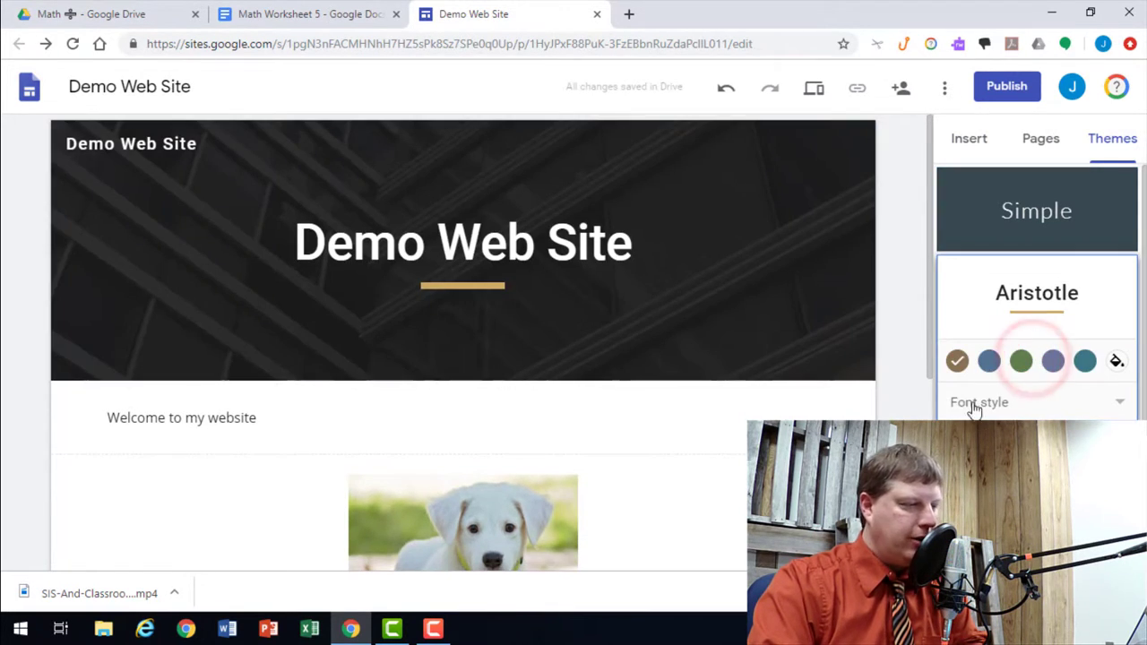
pyautogui.moveTo(548, 333)
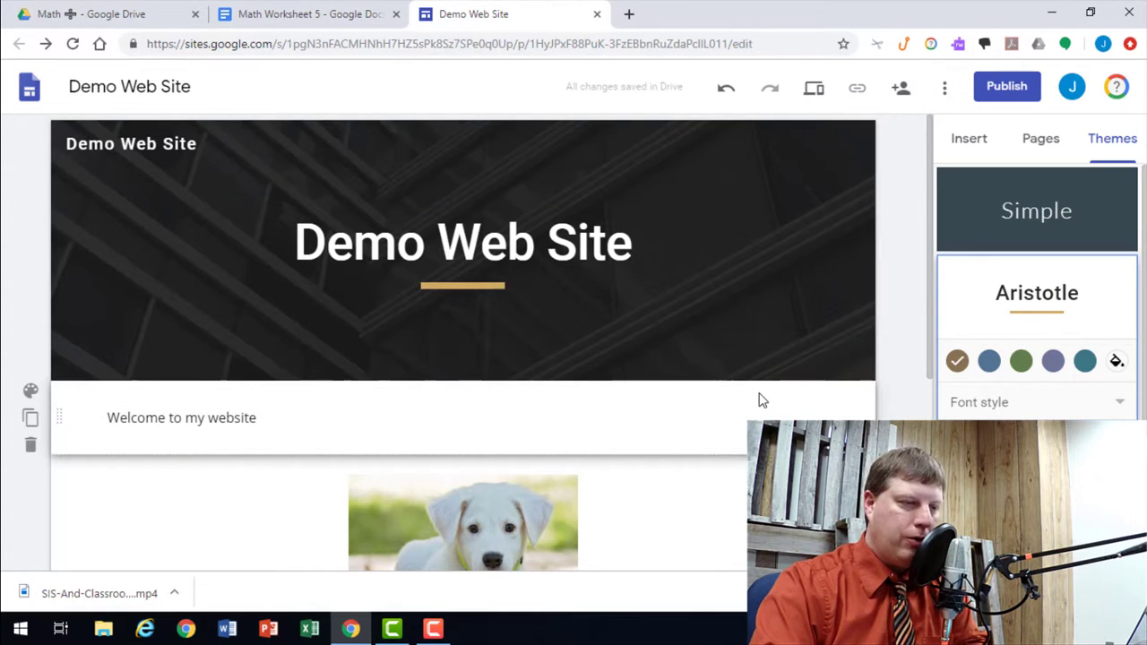
pyautogui.click(989, 360)
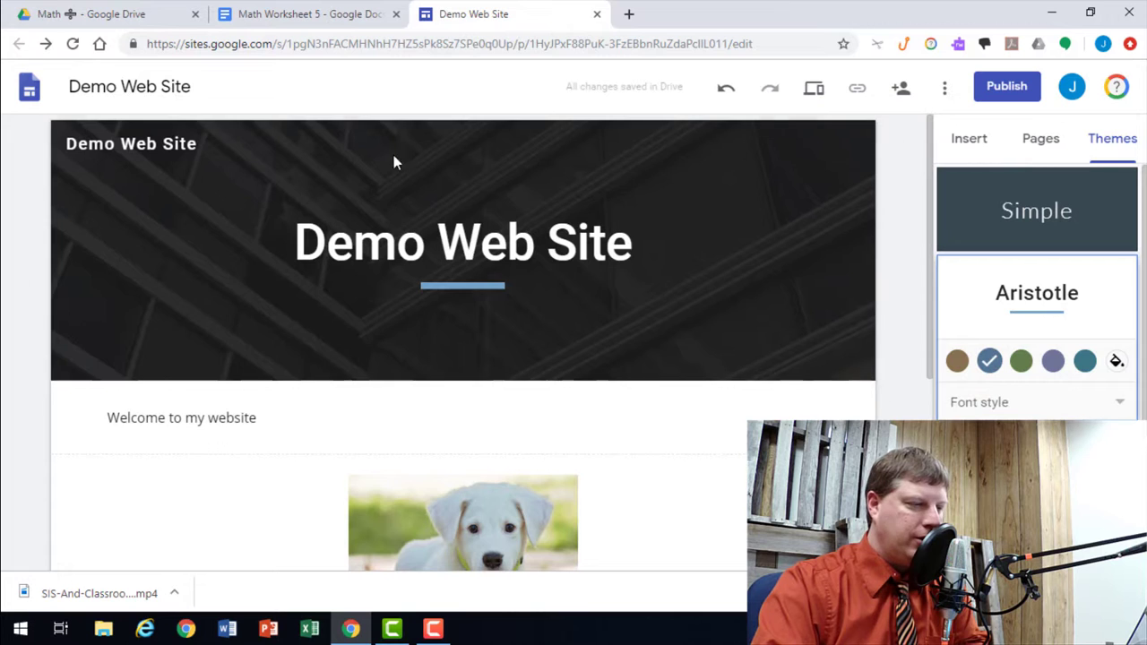
pyautogui.moveTo(618, 242)
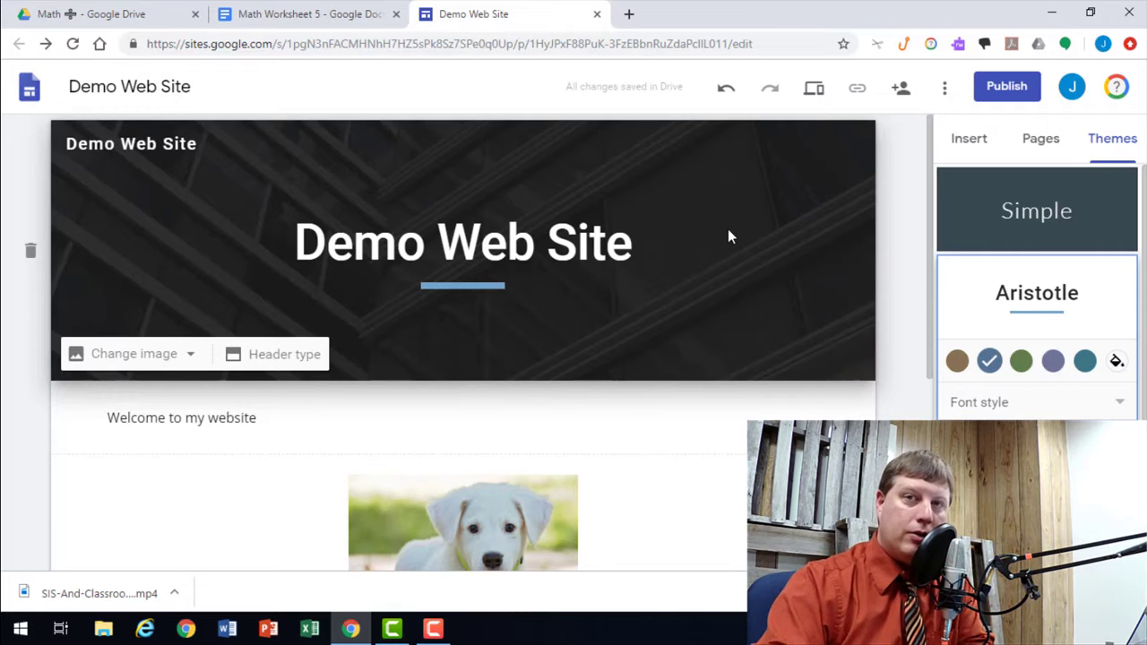
# Step: Create a new site page named Contact Me
pyautogui.click(1040, 140)
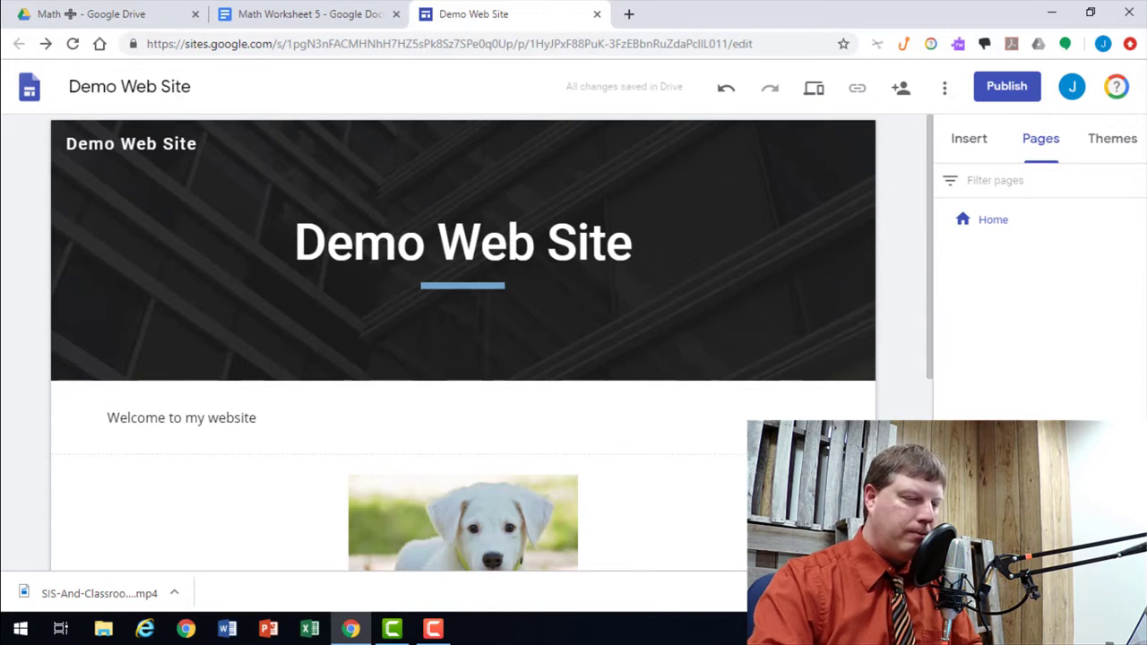
pyautogui.click(1104, 562)
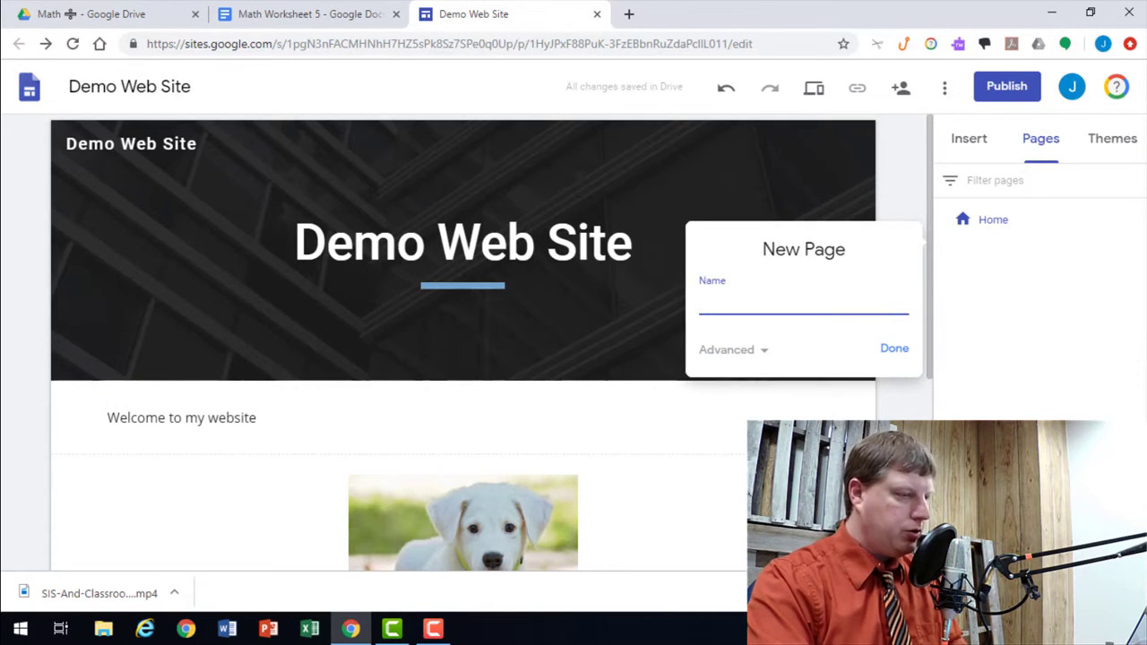
pyautogui.write('Contact Me')
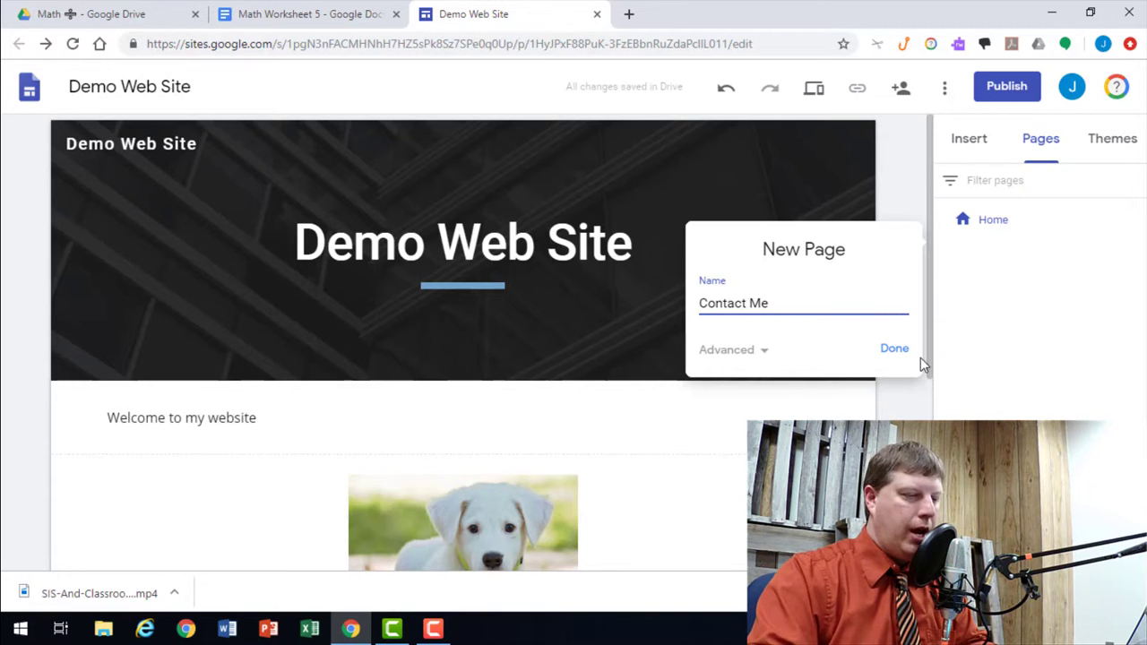
pyautogui.click(899, 352)
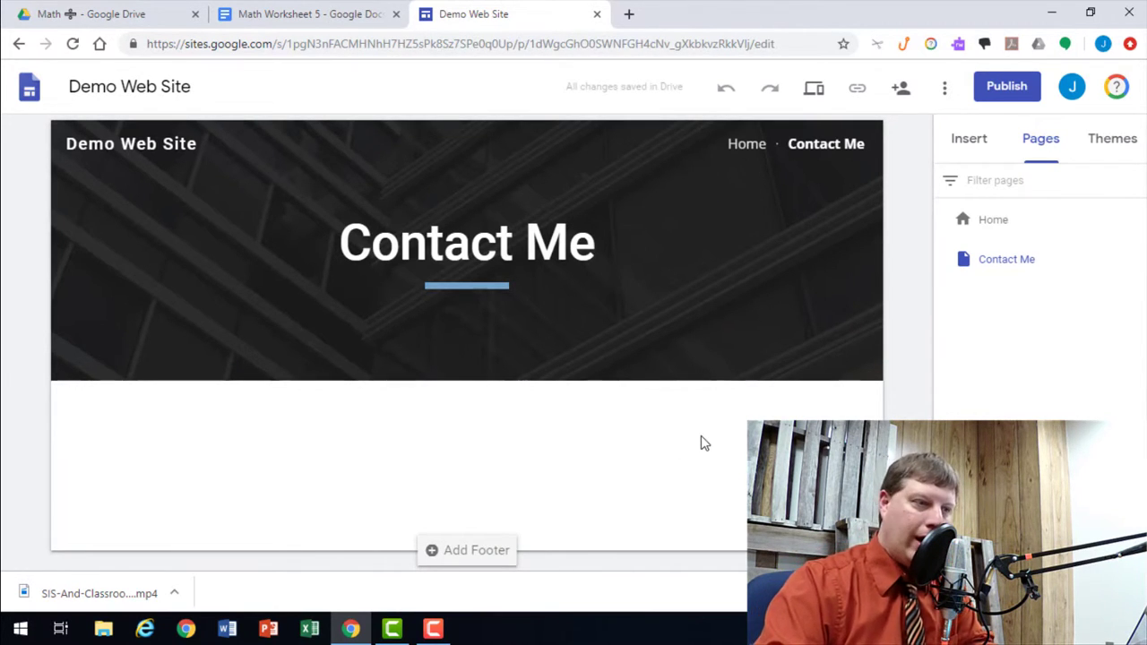
# Step: Add a 'Call me at' text line with a phone number to the Contact Me page
pyautogui.doubleClick(230, 422)
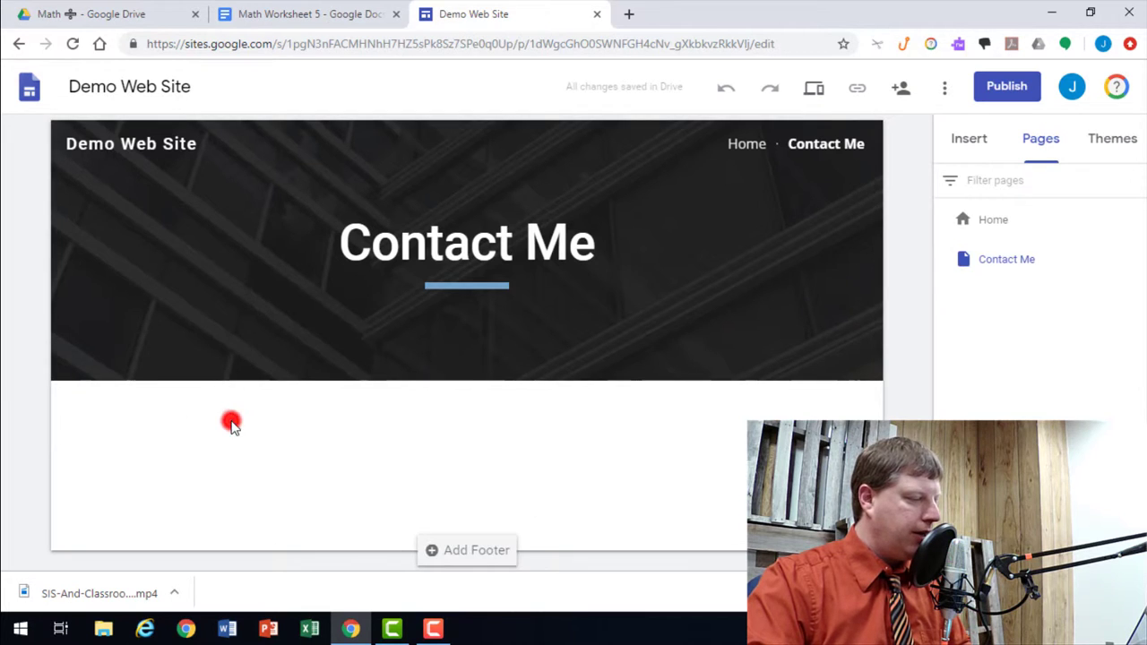
pyautogui.click(232, 421)
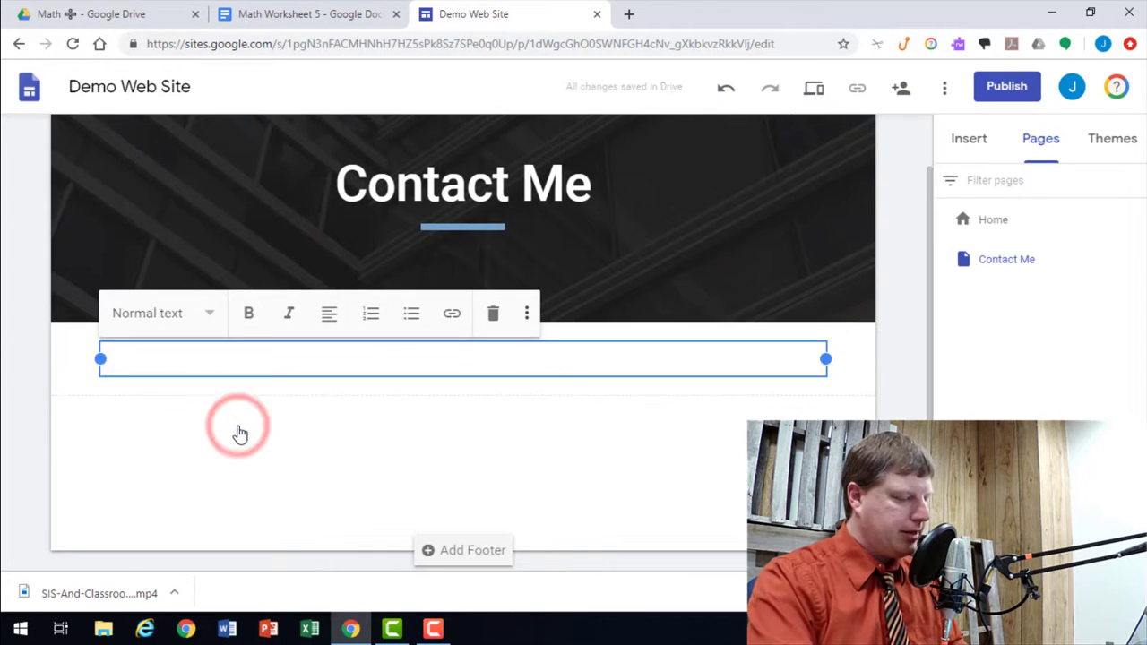
pyautogui.write('Call me')
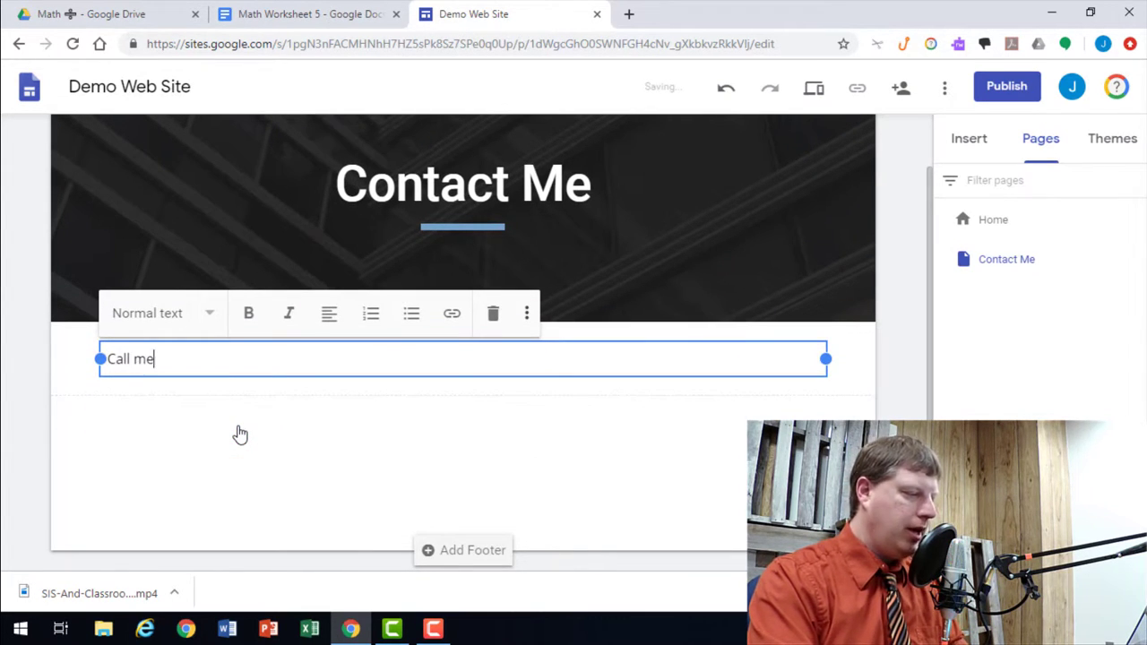
pyautogui.write(' at 555')
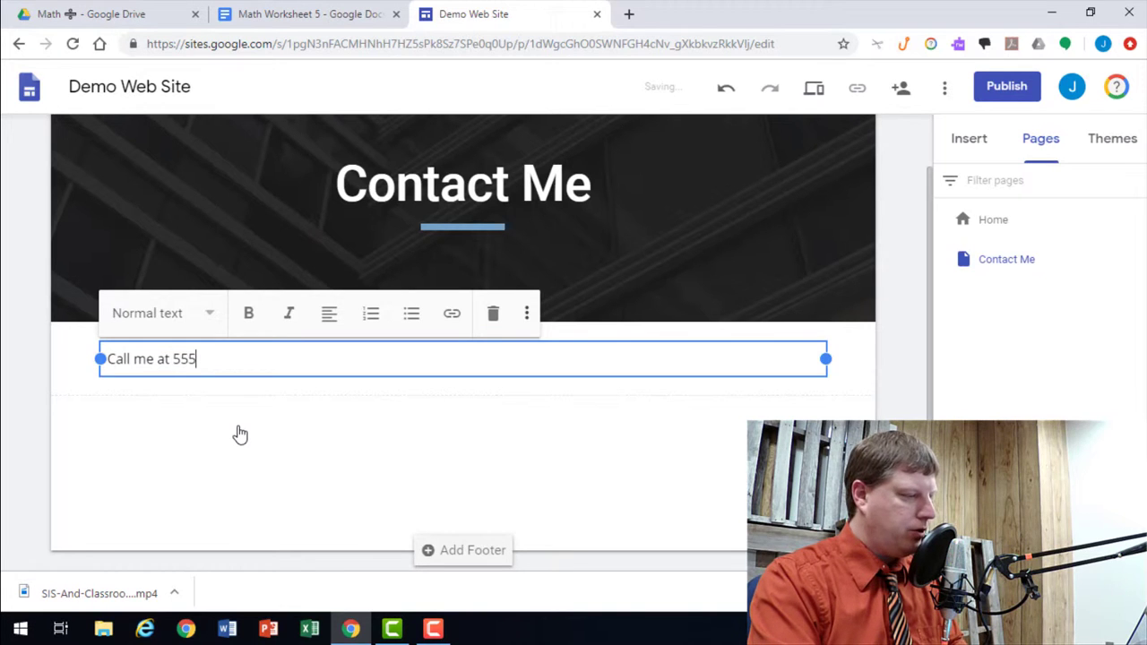
pyautogui.write('-1212')
pyautogui.press('Return')
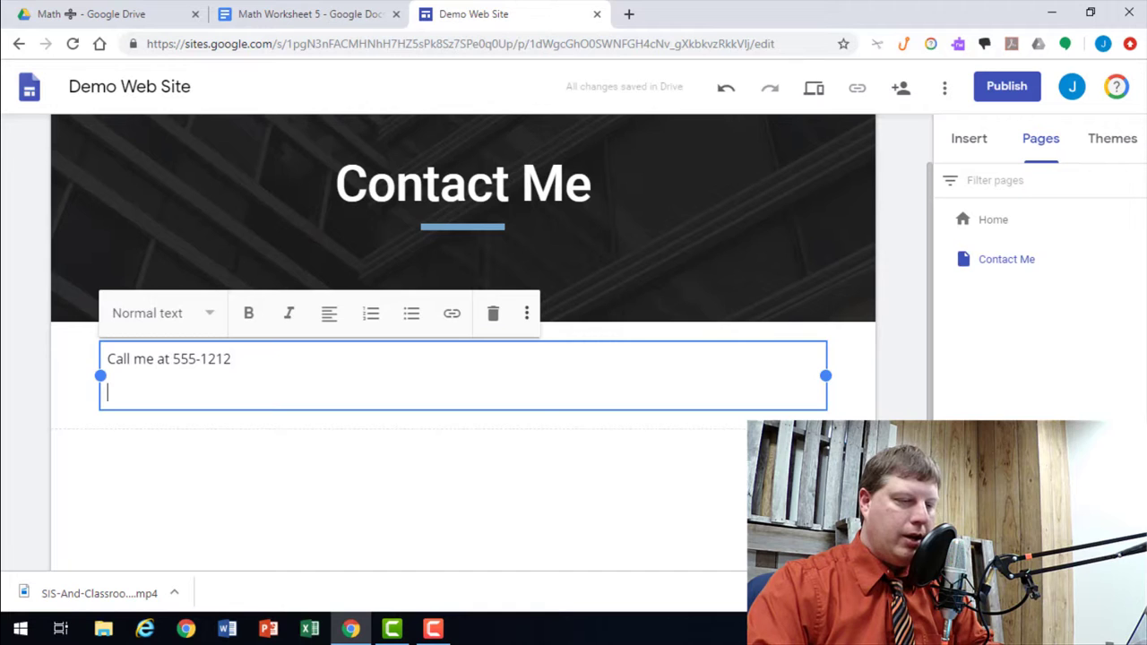
# Step: Create a page named Sylabus, then return to the Home page
pyautogui.click(1104, 531)
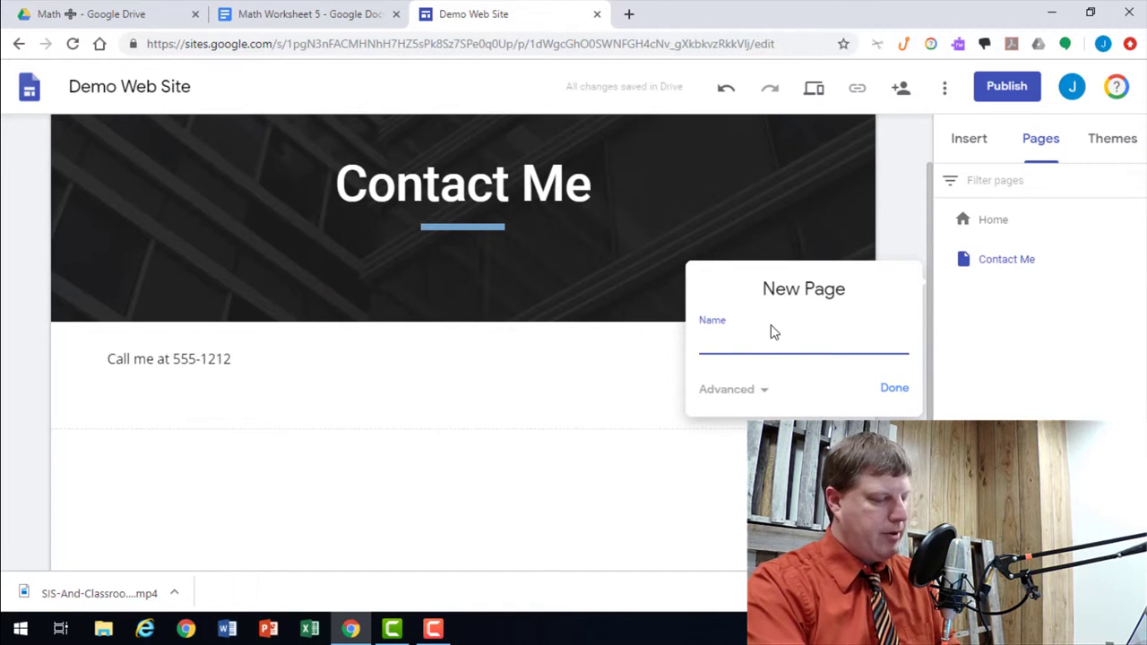
pyautogui.write('Syalubs')
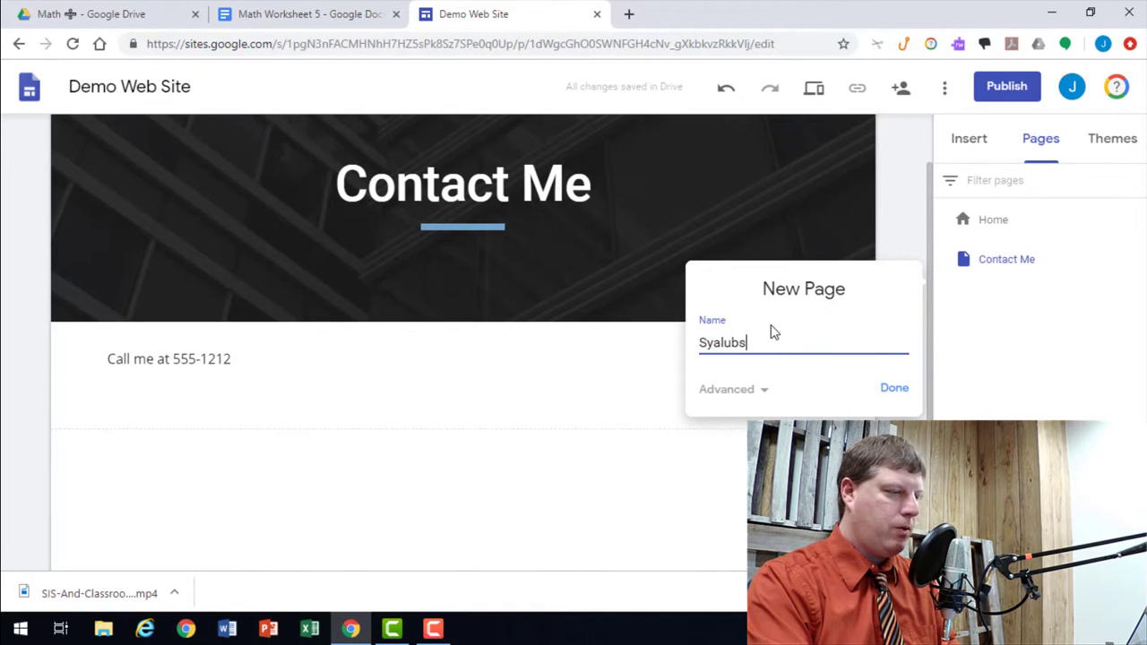
pyautogui.press('BackSpace')
pyautogui.press('BackSpace')
pyautogui.press('BackSpace')
pyautogui.press('BackSpace')
pyautogui.press('BackSpace')
pyautogui.press('BackSpace')
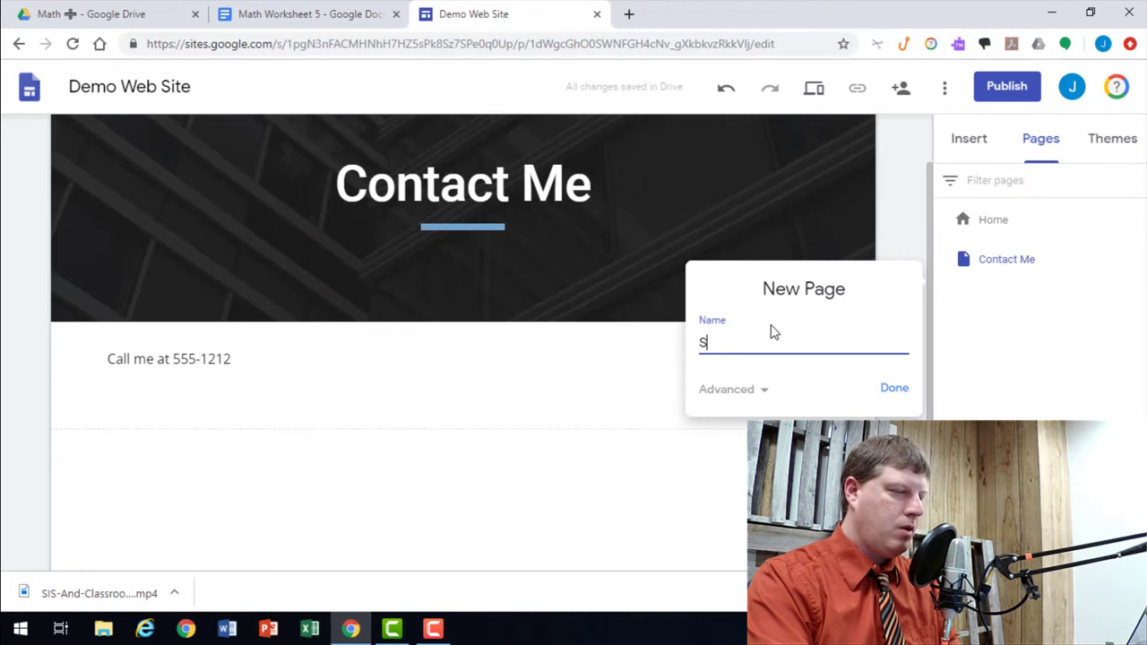
pyautogui.write('ylabus')
pyautogui.press('Return')
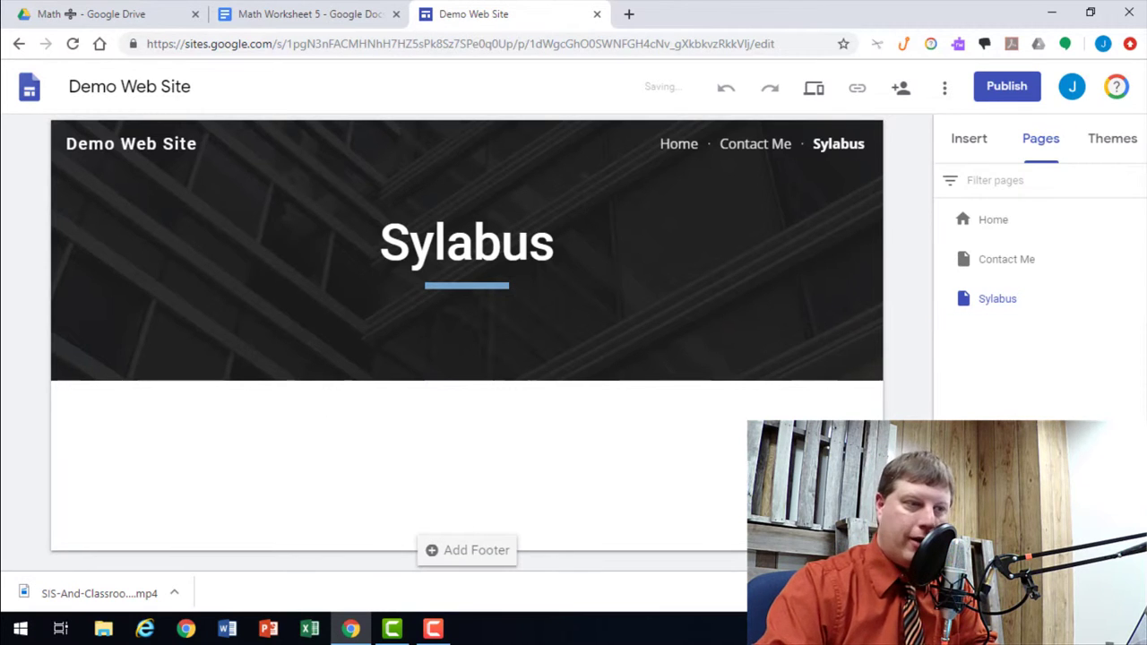
pyautogui.click(983, 221)
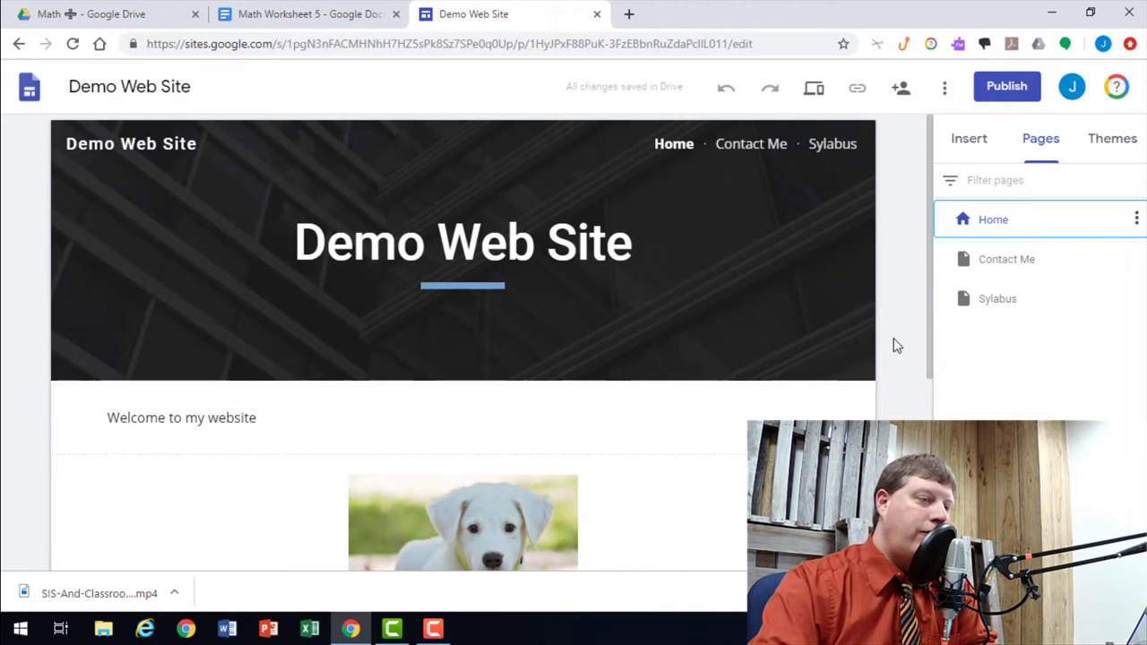
# Step: Start publishing and change the web address from demo-web-site to demo-math-site
pyautogui.click(996, 88)
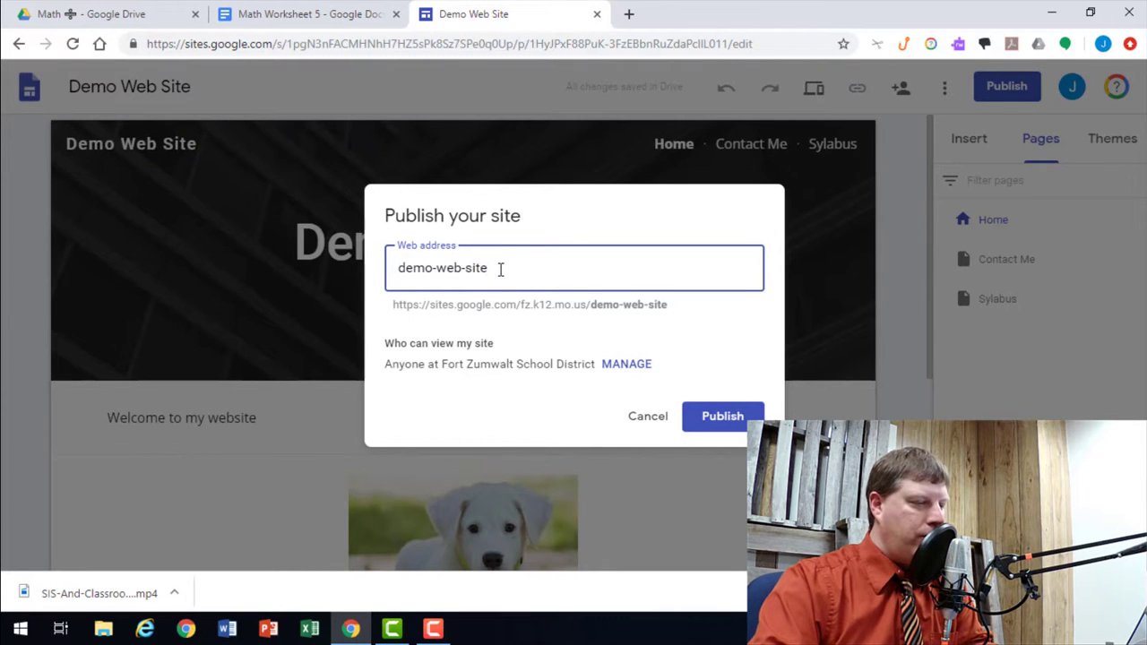
pyautogui.moveTo(589, 304); pyautogui.dragTo(668, 304)
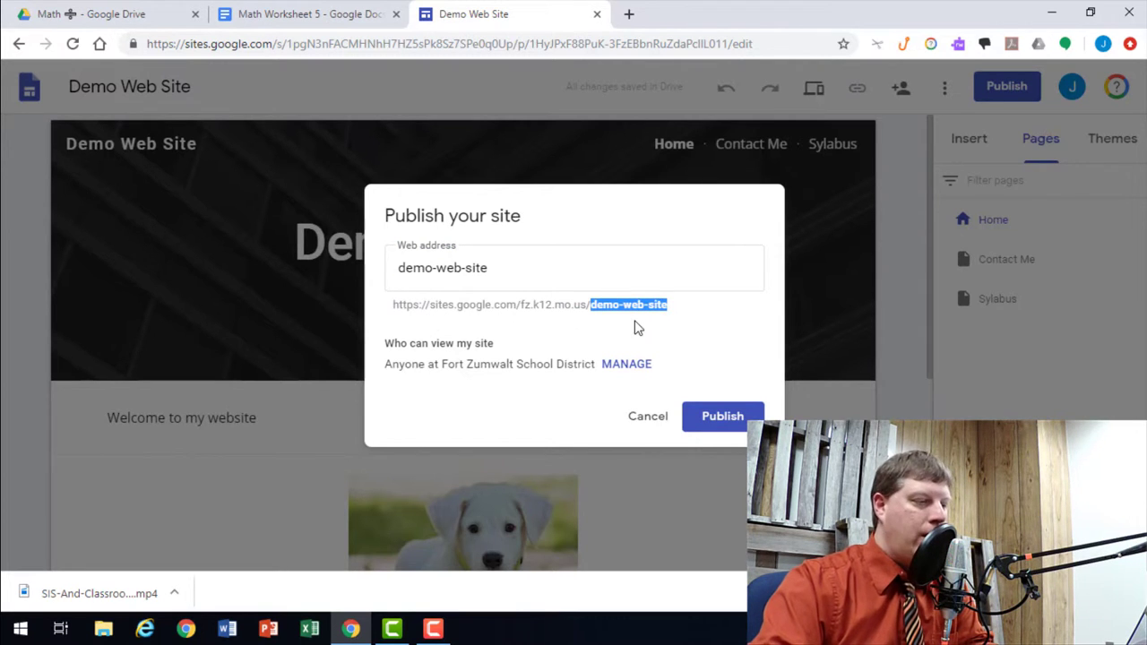
pyautogui.moveTo(505, 268); pyautogui.dragTo(368, 277)
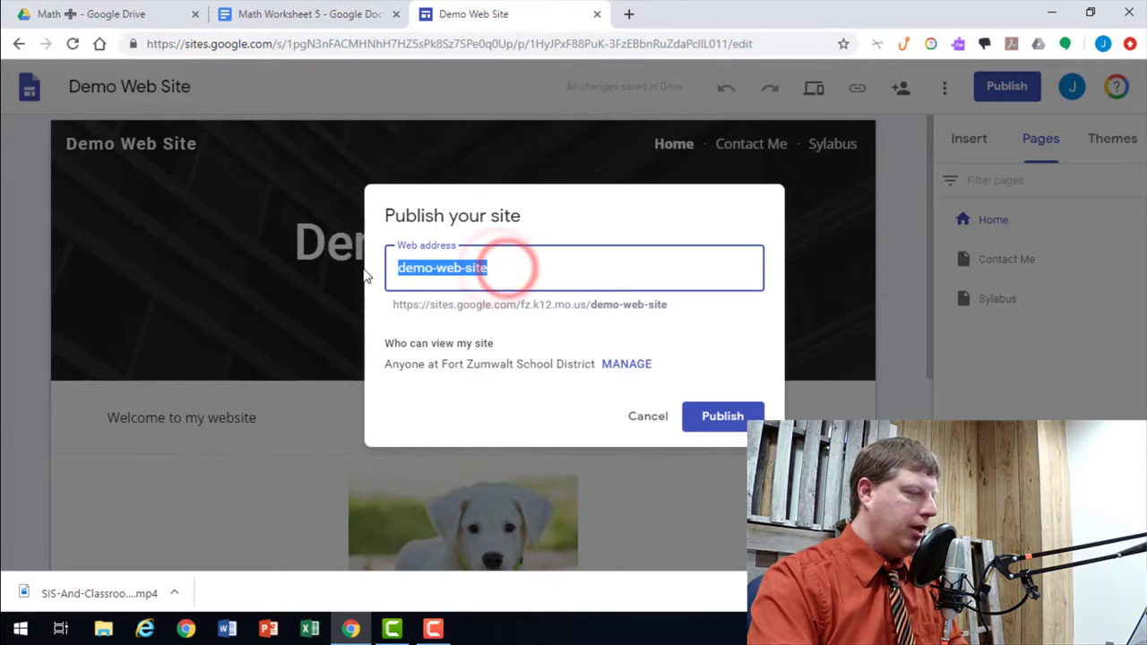
pyautogui.write('demo-math-site')
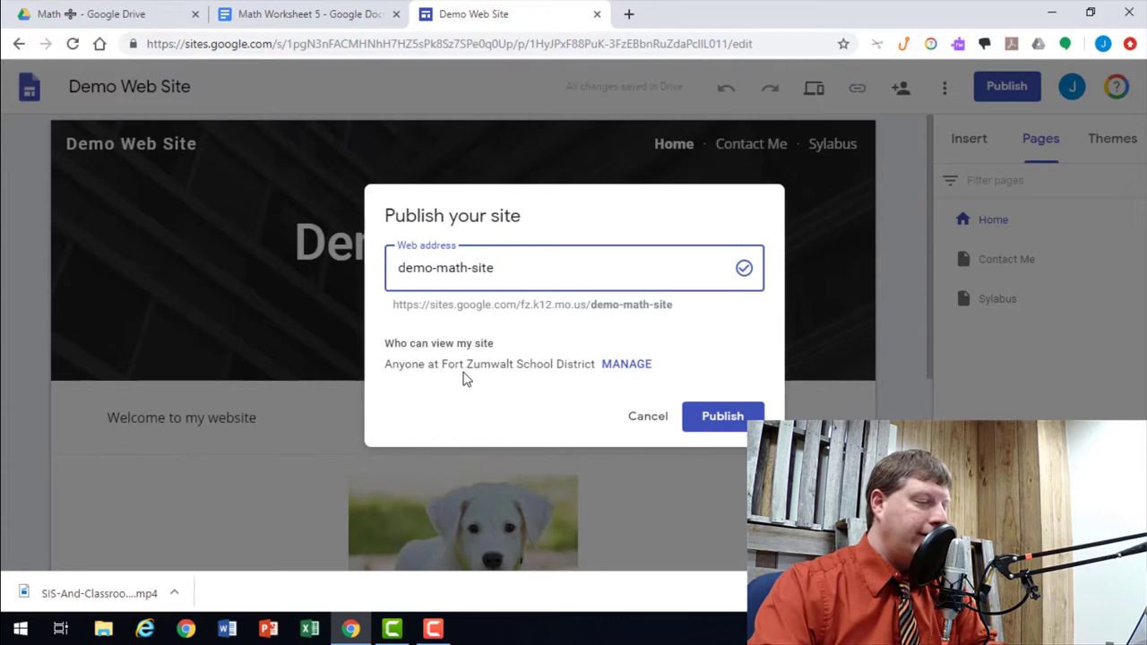
# Step: Set viewing to 'Anyone can find and view' and ask search engines not to list the site
pyautogui.click(636, 365)
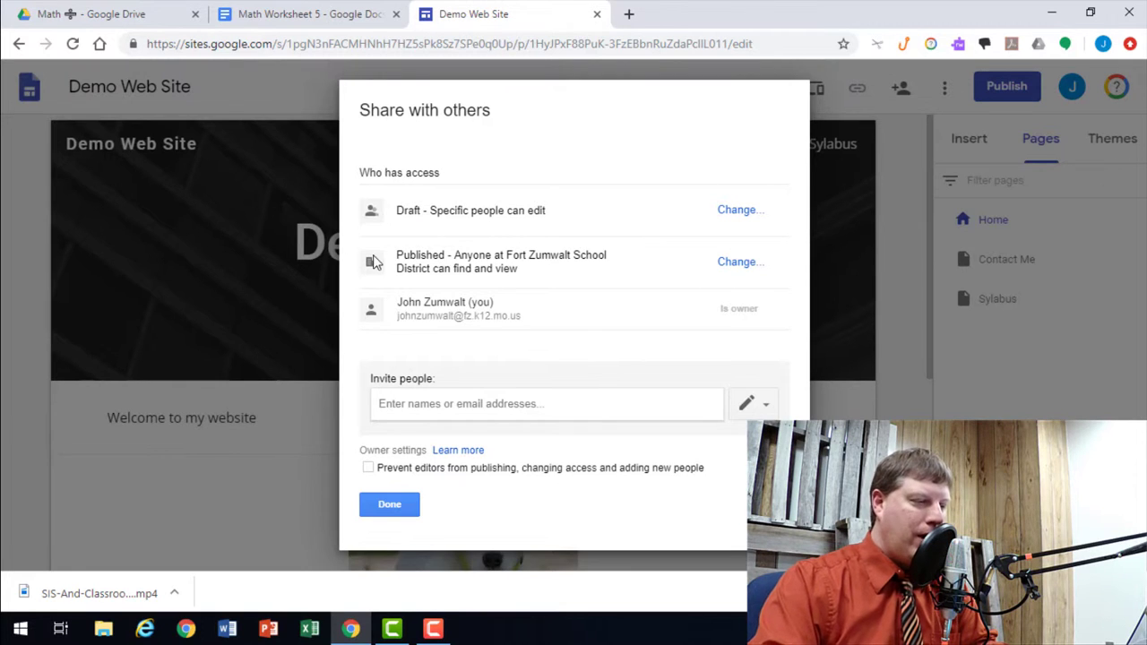
pyautogui.click(736, 262)
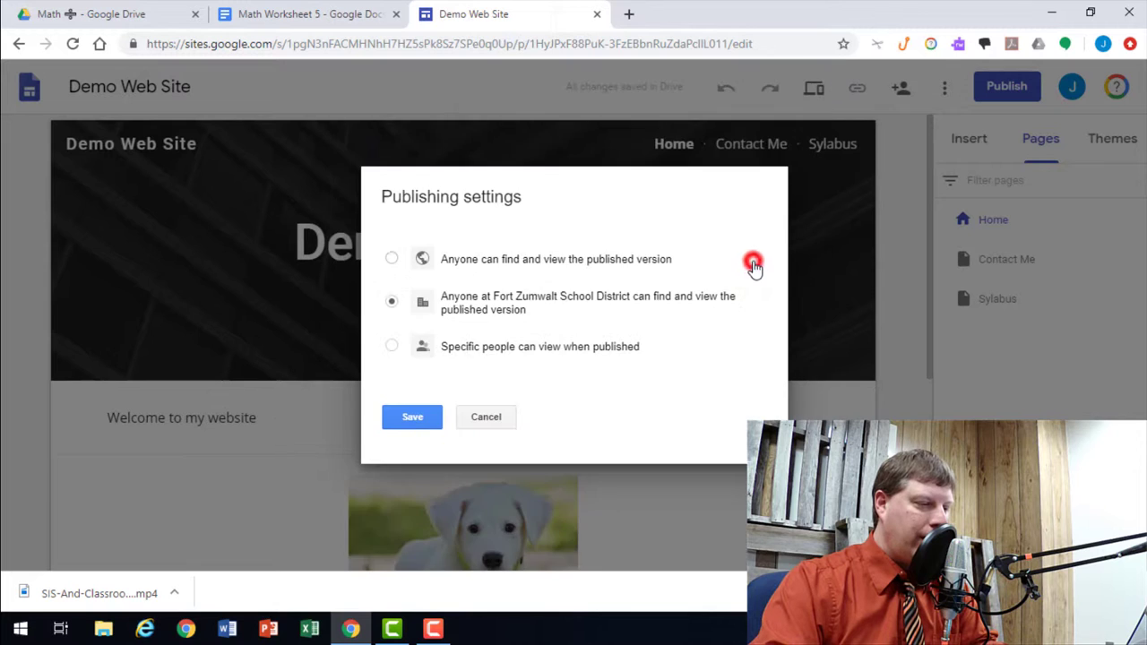
pyautogui.click(391, 258)
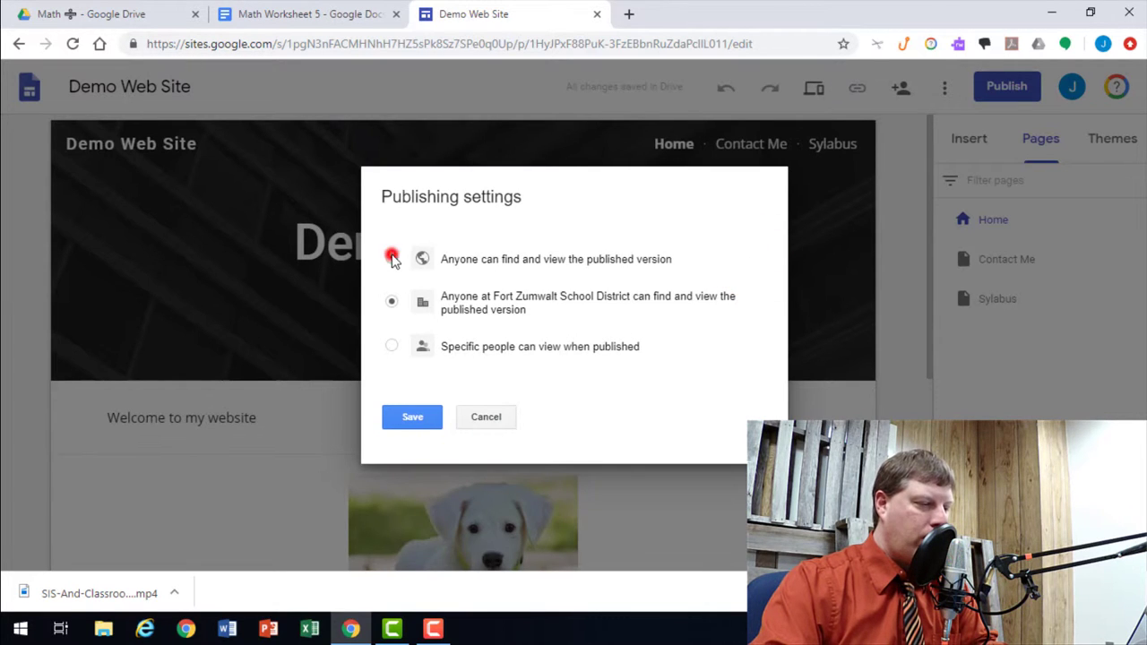
pyautogui.click(412, 418)
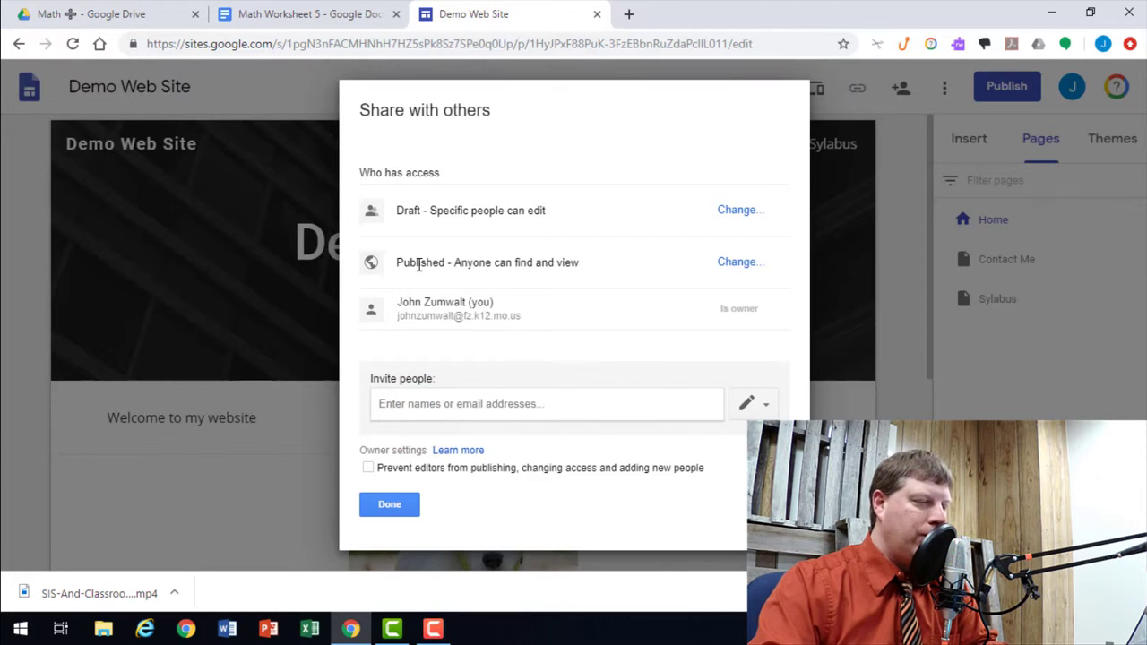
pyautogui.click(383, 503)
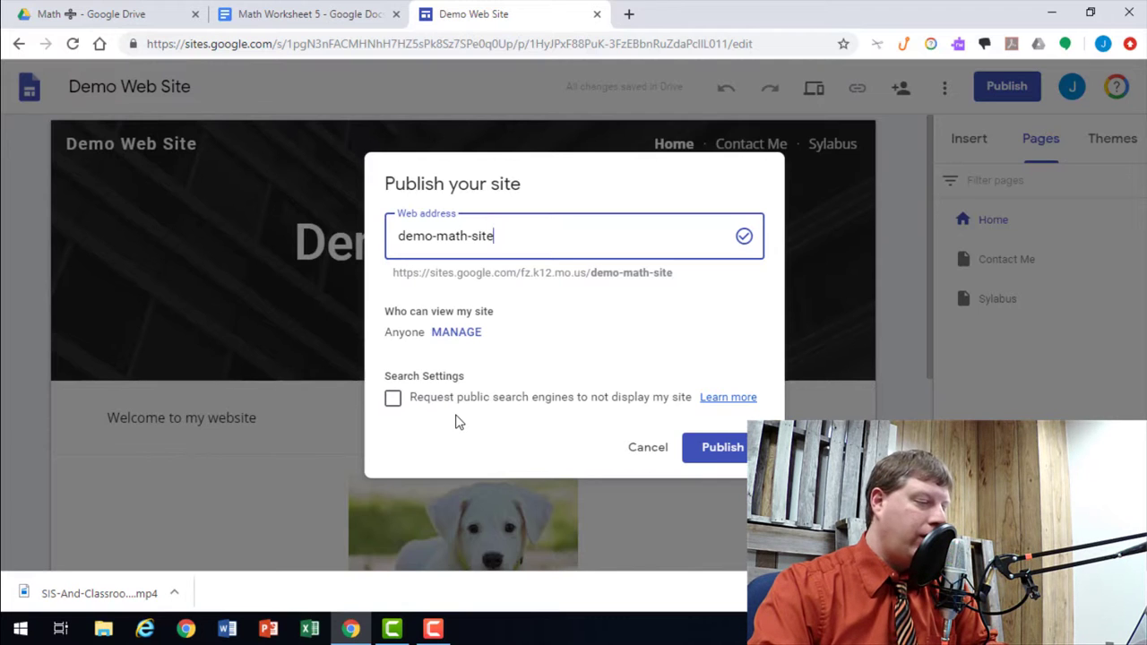
pyautogui.click(394, 400)
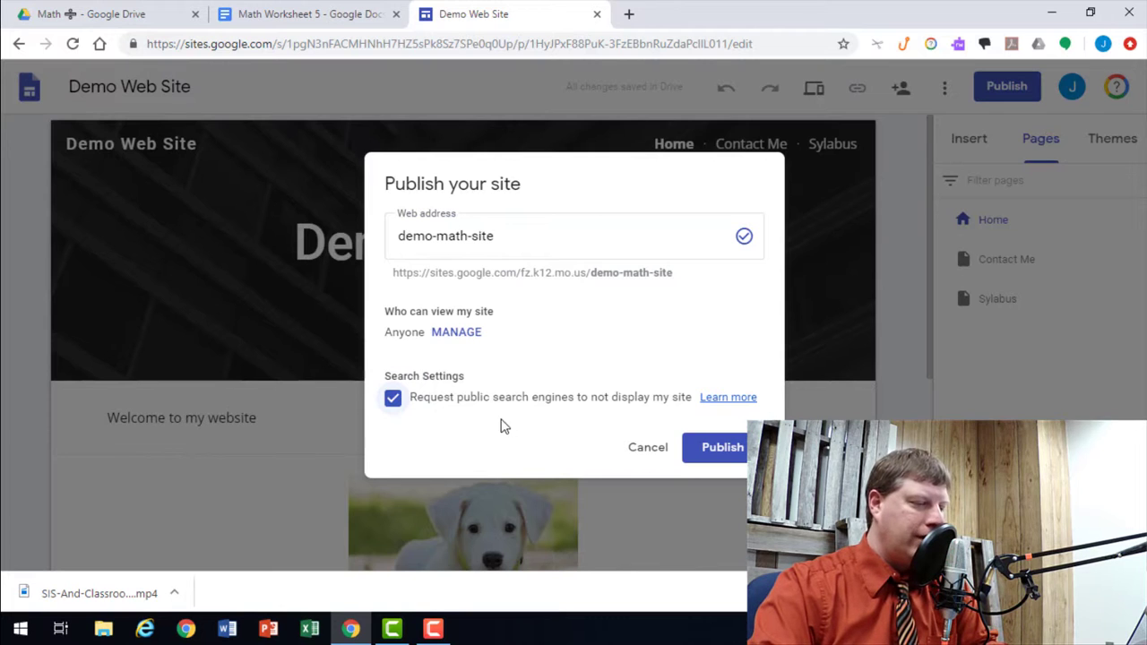
# Step: Publish the site at demo-math-site and copy the published site's link
pyautogui.click(710, 446)
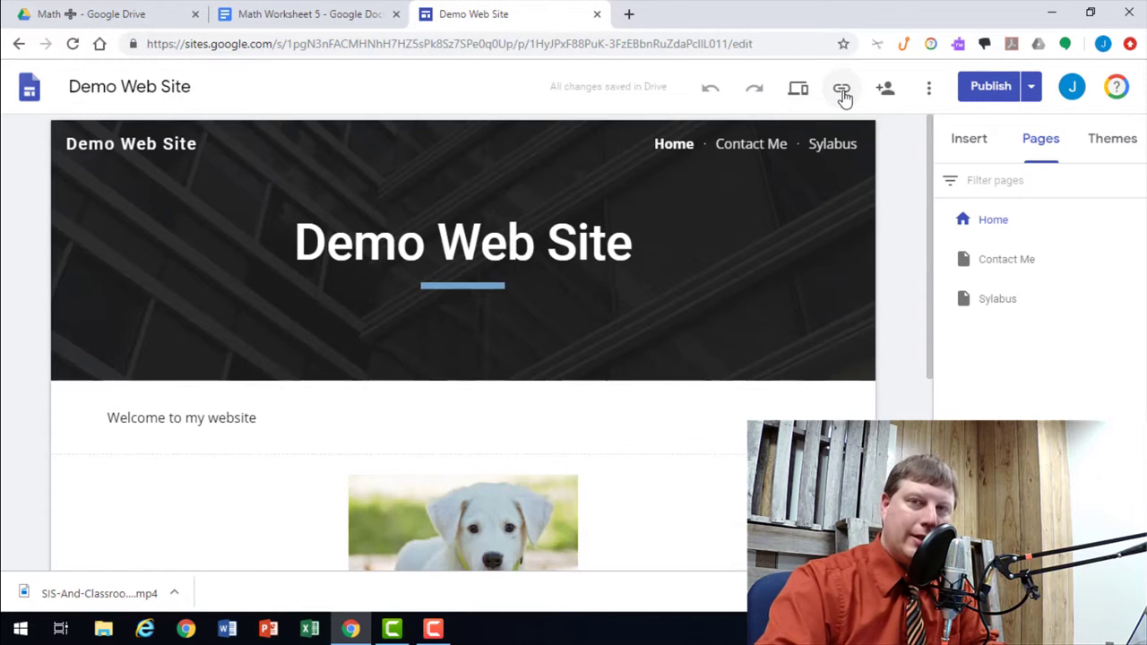
pyautogui.click(843, 94)
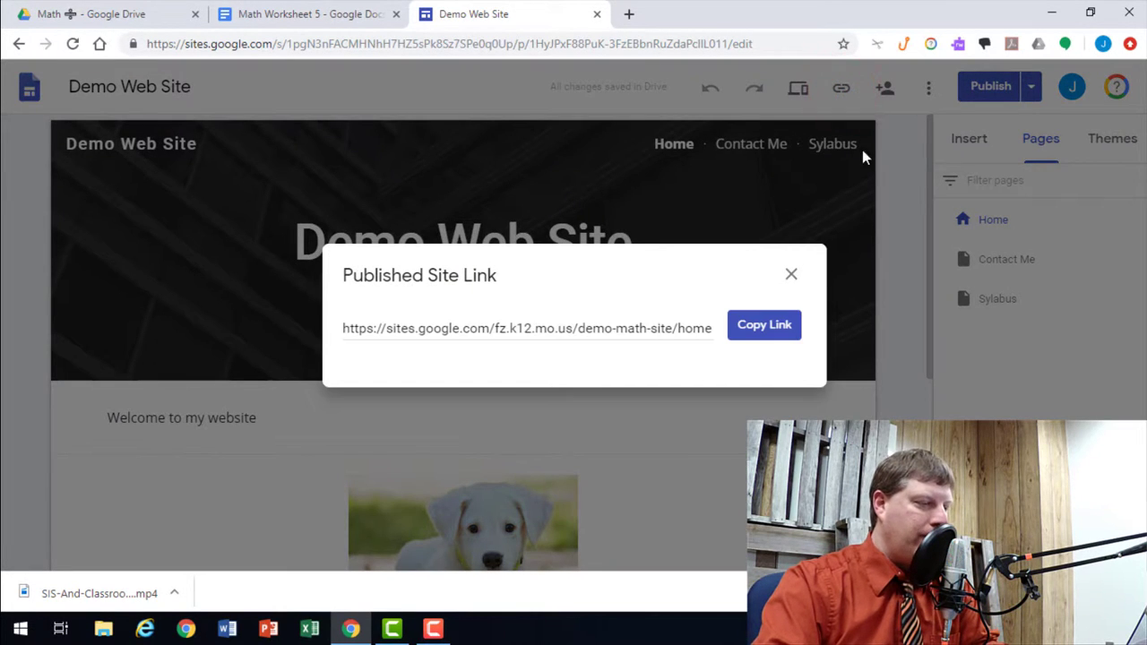
pyautogui.click(742, 327)
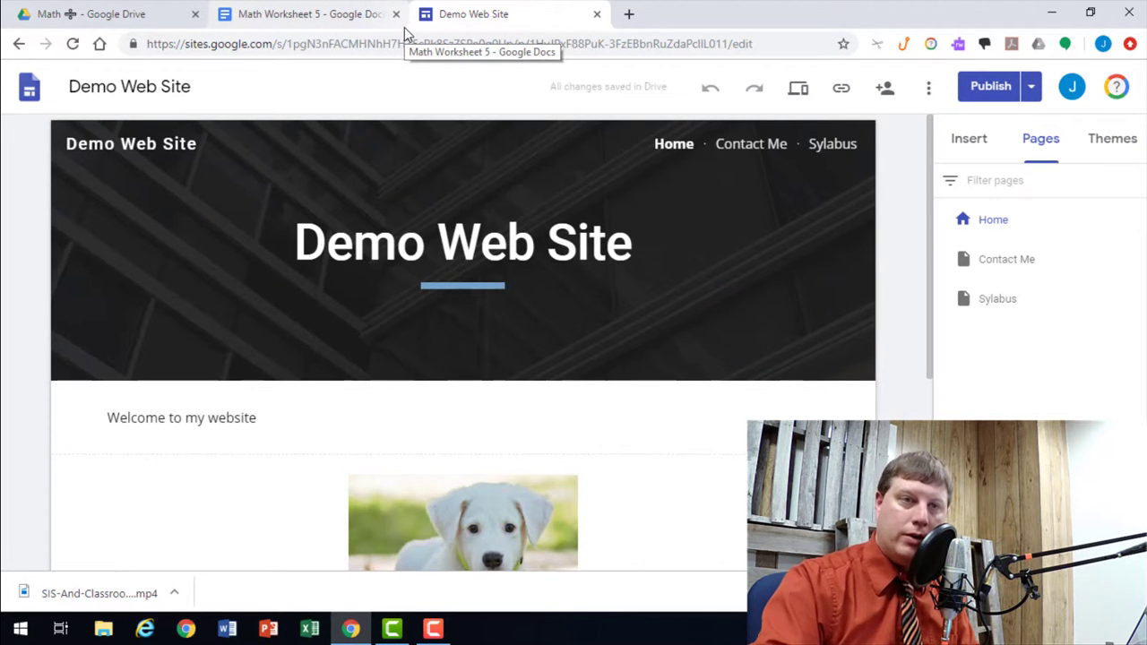
pyautogui.moveTo(877, 284)
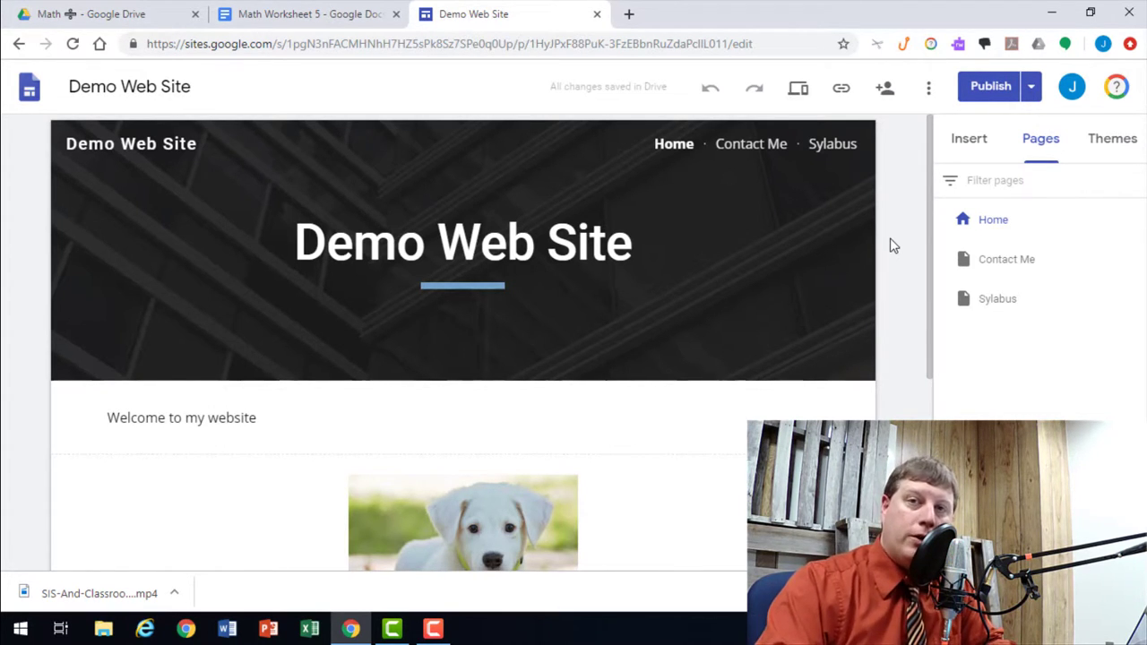
pyautogui.moveTo(745, 249)
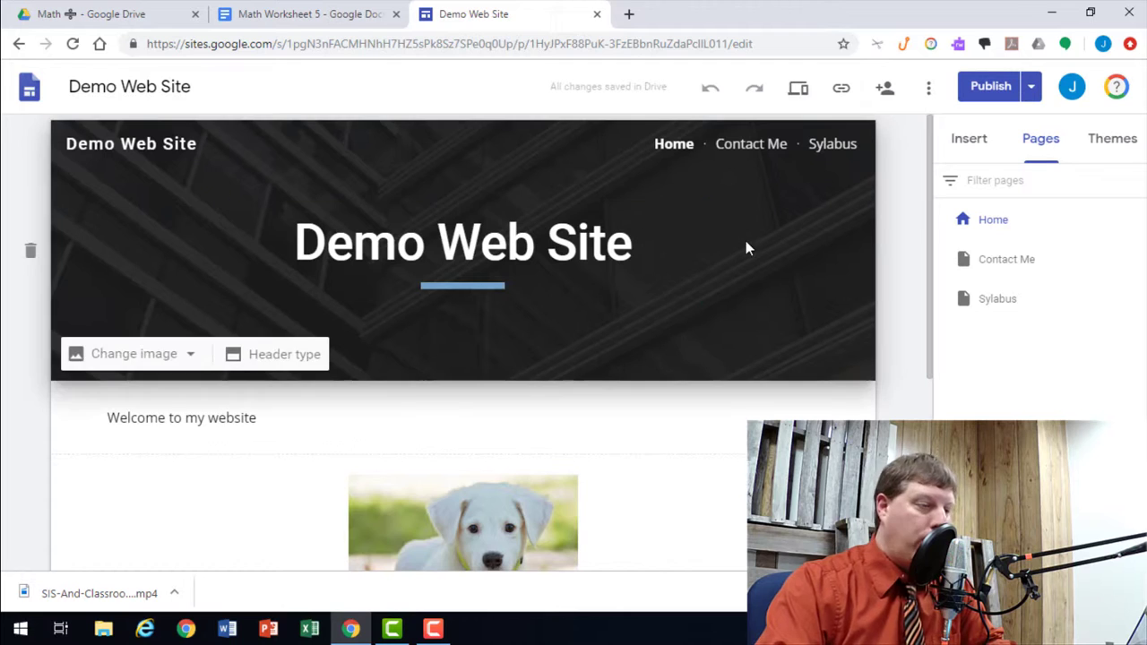
# Step: Invite the school colleague to Demo Web Site with Can edit access and send the invitation
pyautogui.click(884, 90)
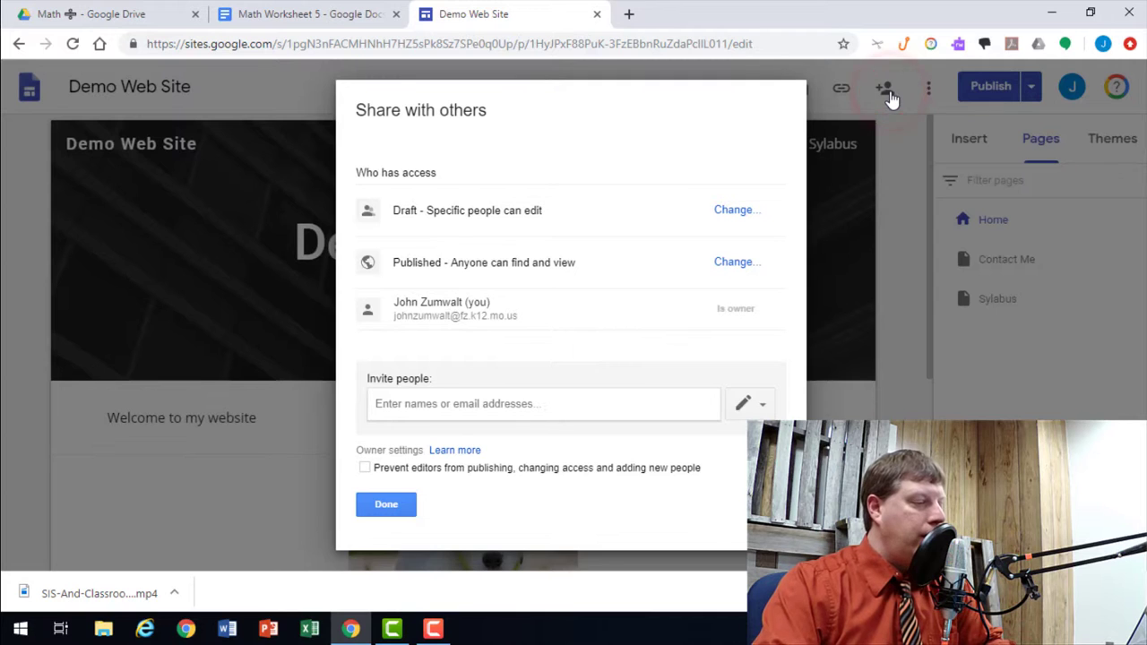
pyautogui.click(461, 403)
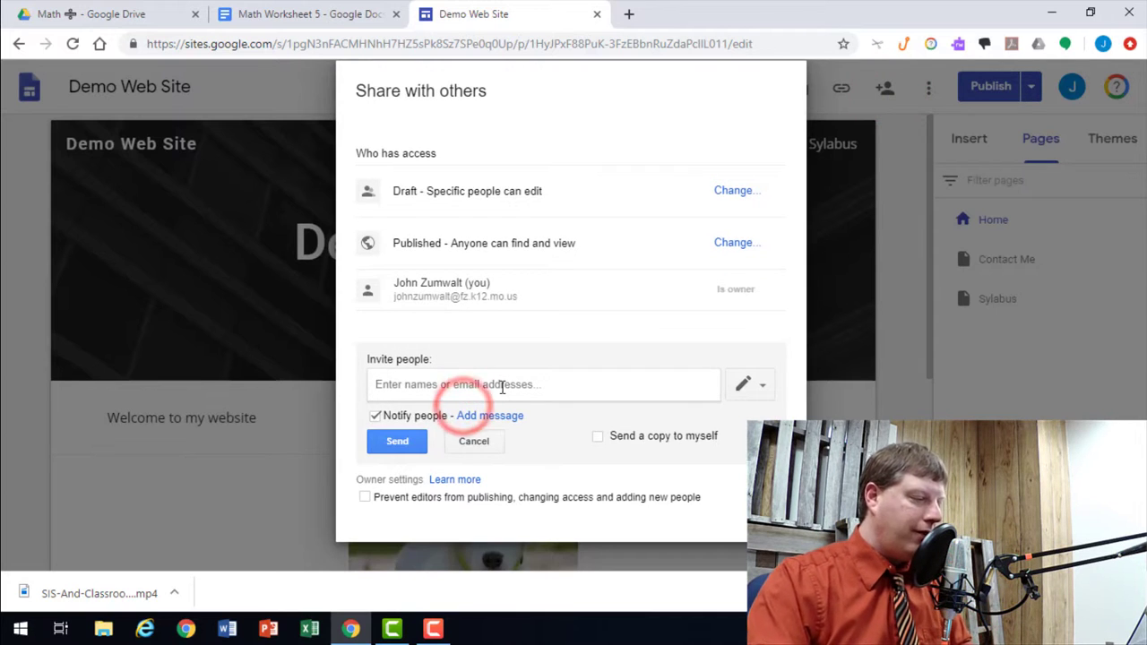
pyautogui.write('jane')
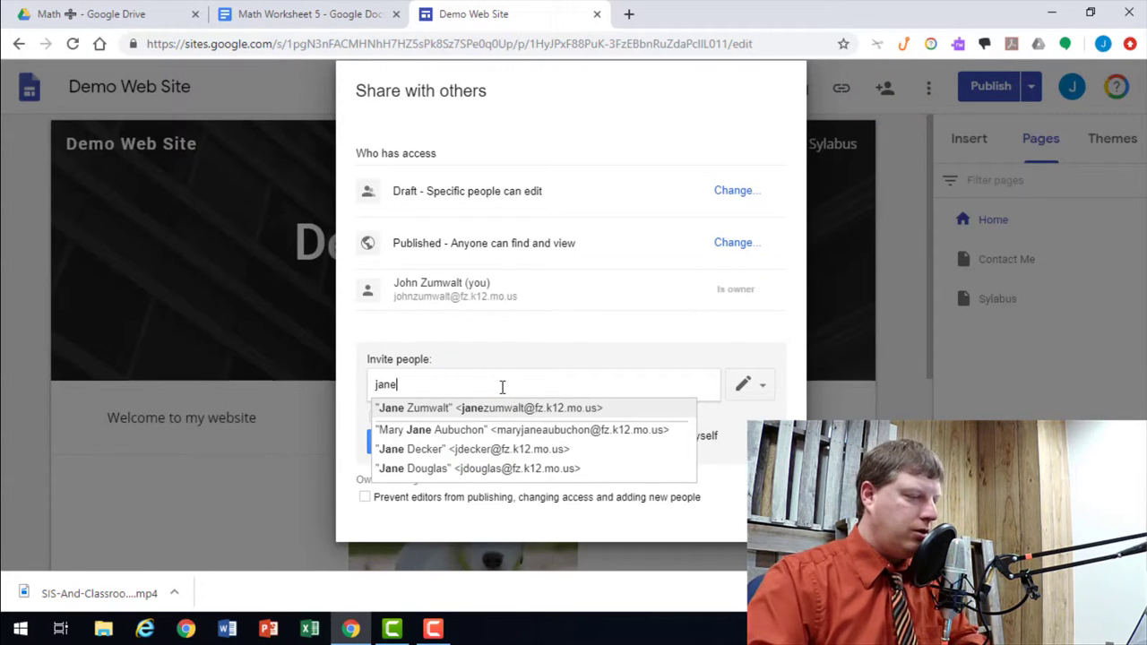
pyautogui.click(460, 409)
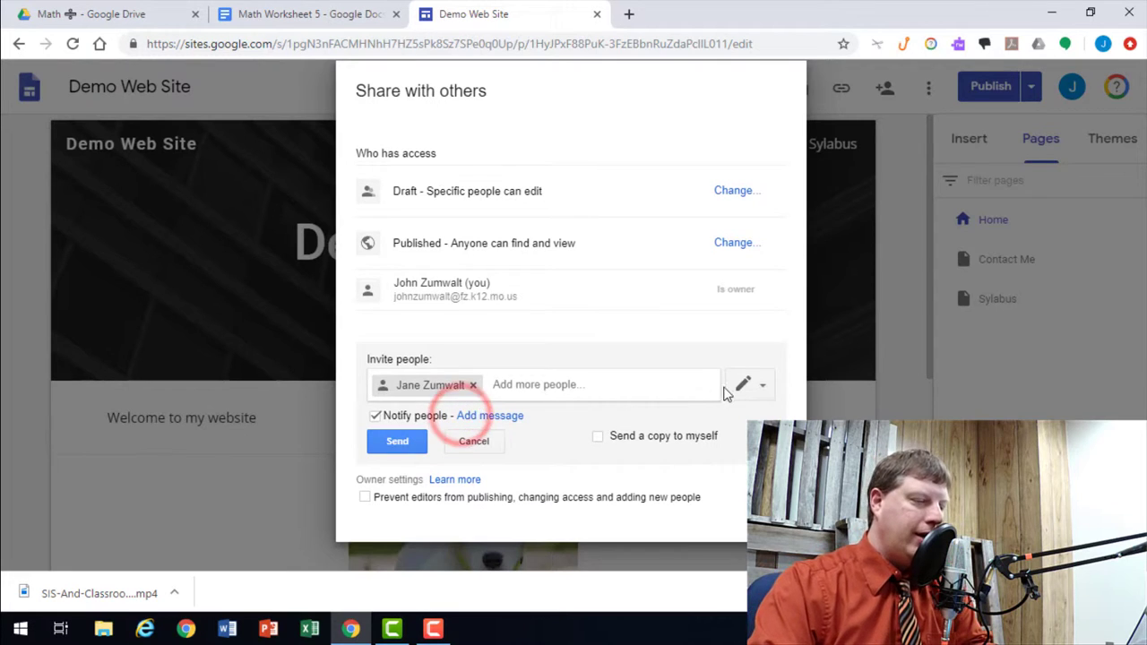
pyautogui.click(761, 390)
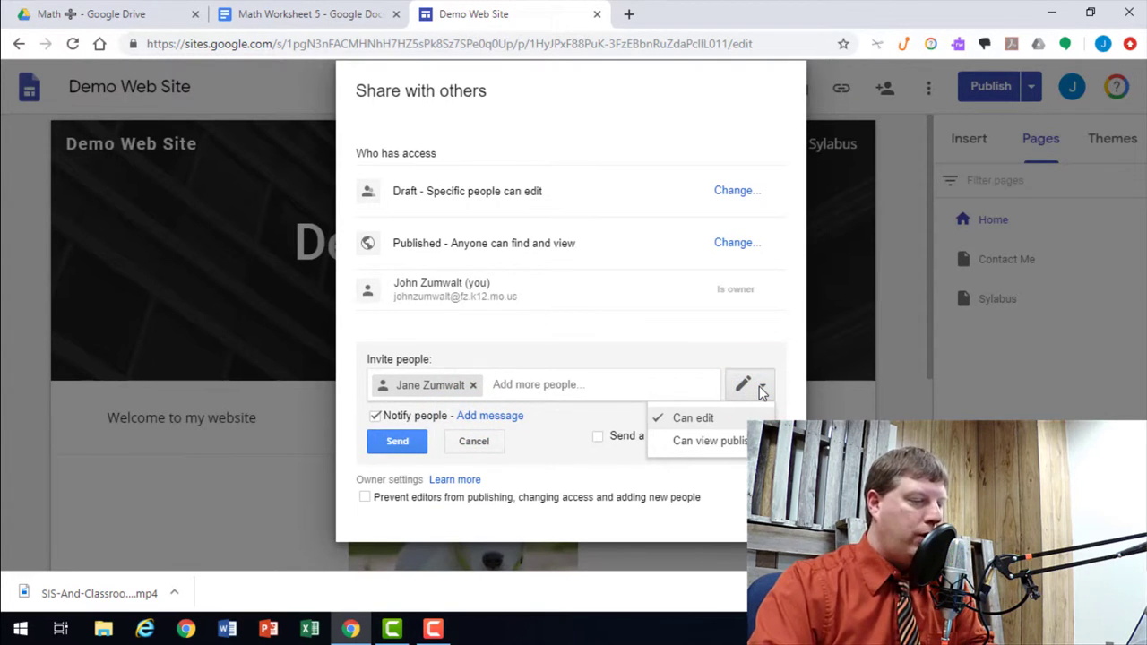
pyautogui.click(672, 349)
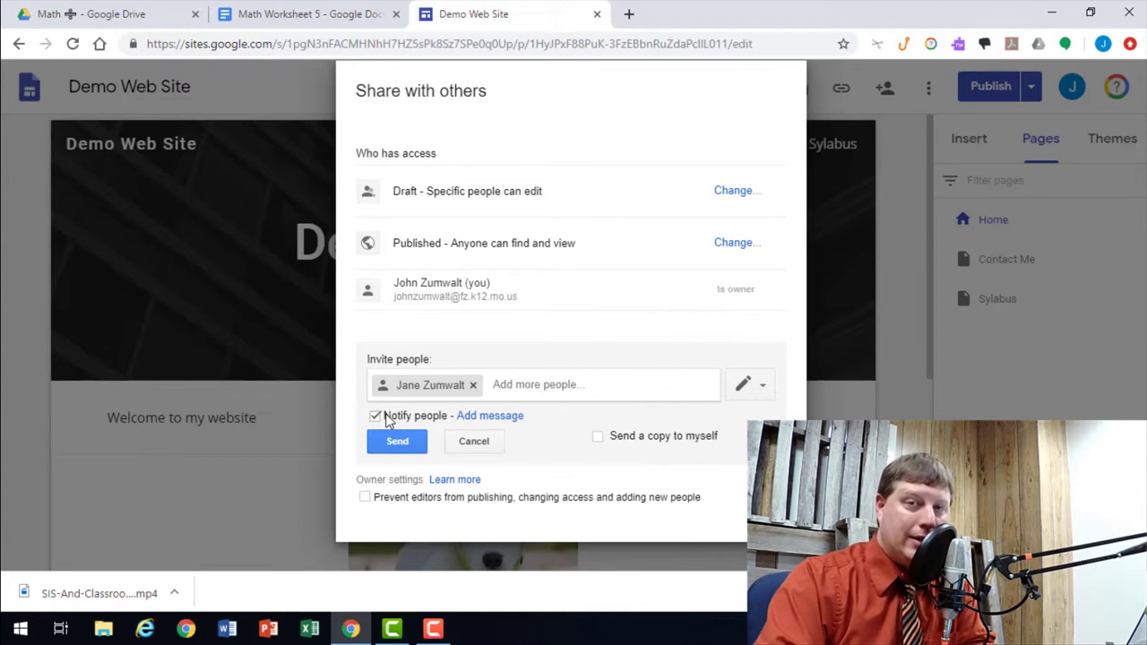
pyautogui.click(385, 441)
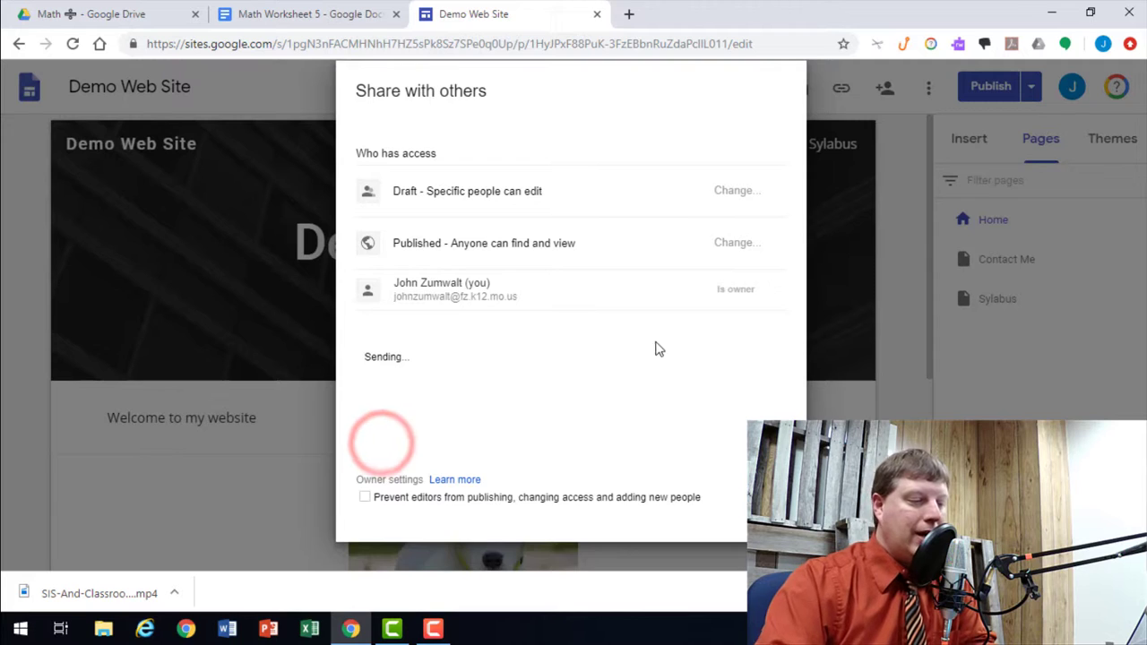